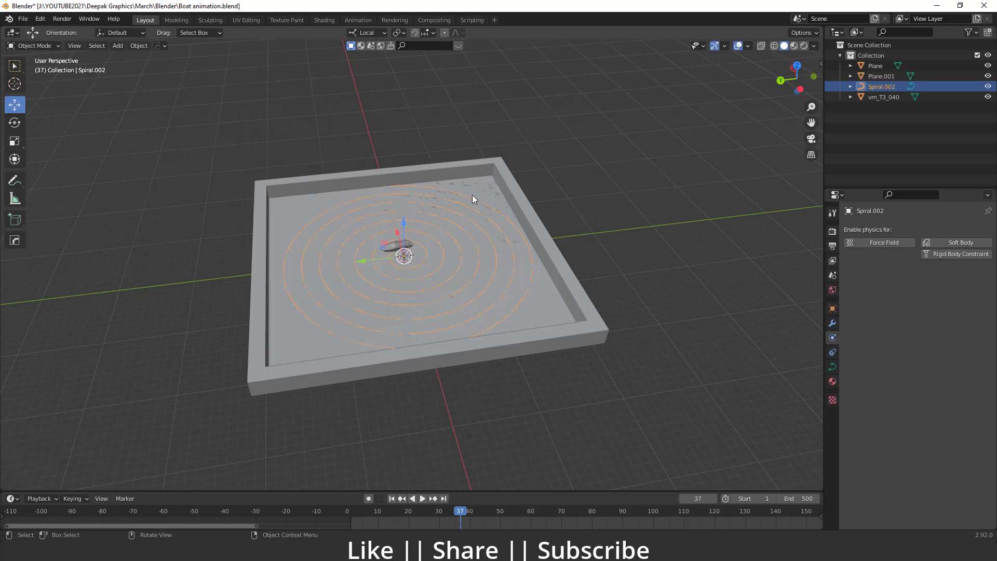
pyautogui.hotkey('shift', 'a')
pyautogui.moveTo(403, 225)
pyautogui.moveTo(486, 449)
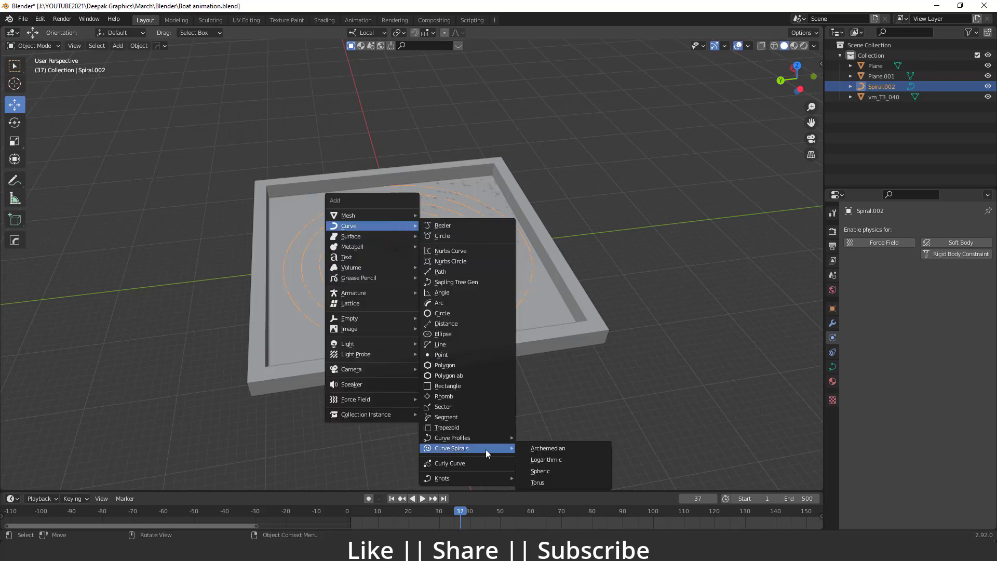
pyautogui.click(517, 450)
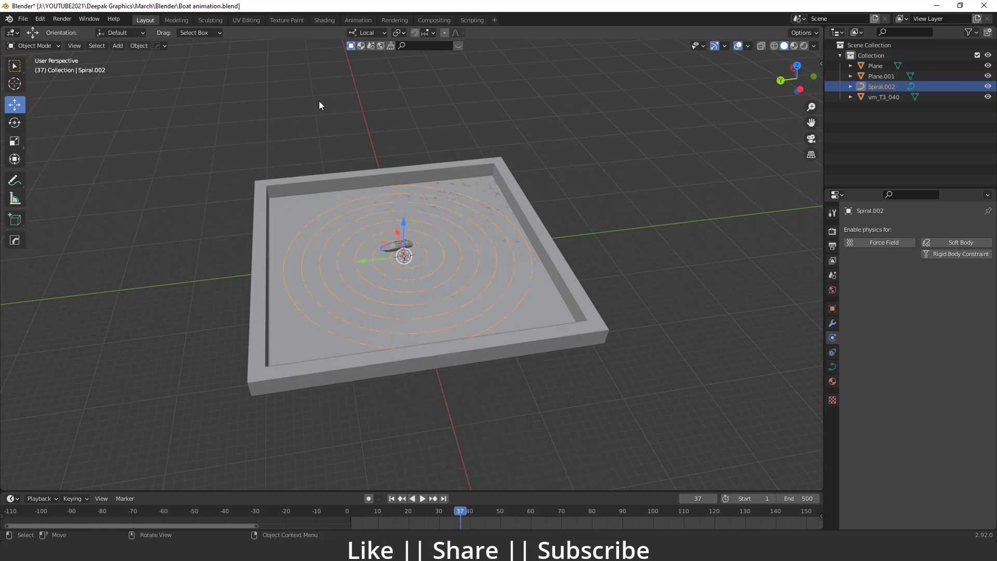
# Find the Add Curve: Extra Objects add-on in the preferences, make sure it is enabled, and save the preferences
pyautogui.click(40, 18)
pyautogui.click(79, 166)
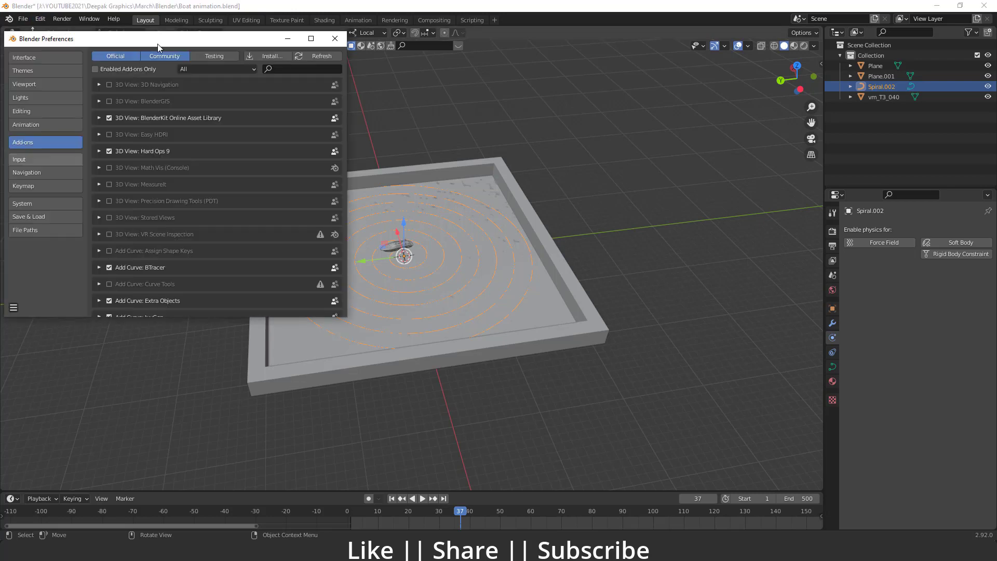
pyautogui.moveTo(158, 43); pyautogui.dragTo(266, 63)
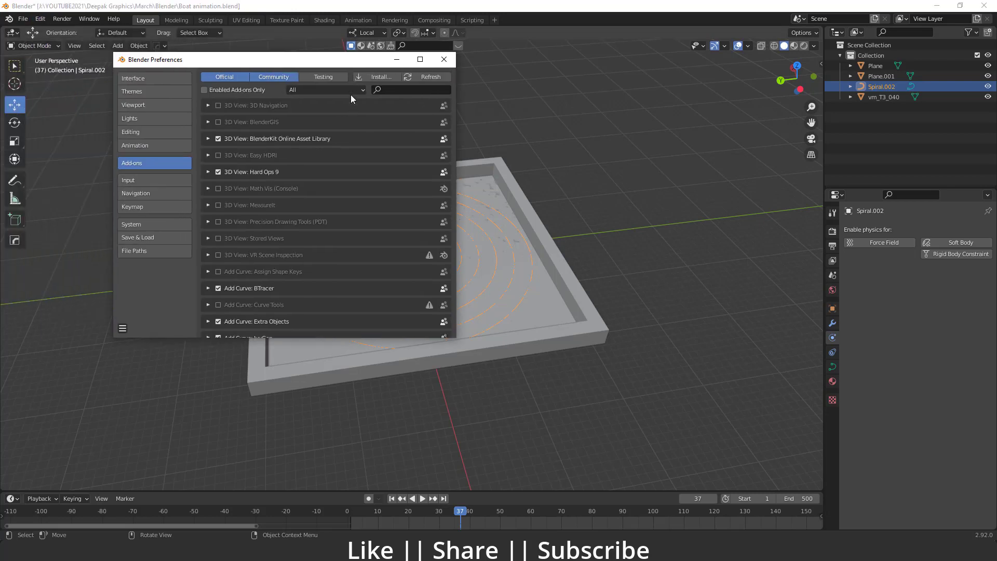
pyautogui.click(397, 93)
pyautogui.write('extr')
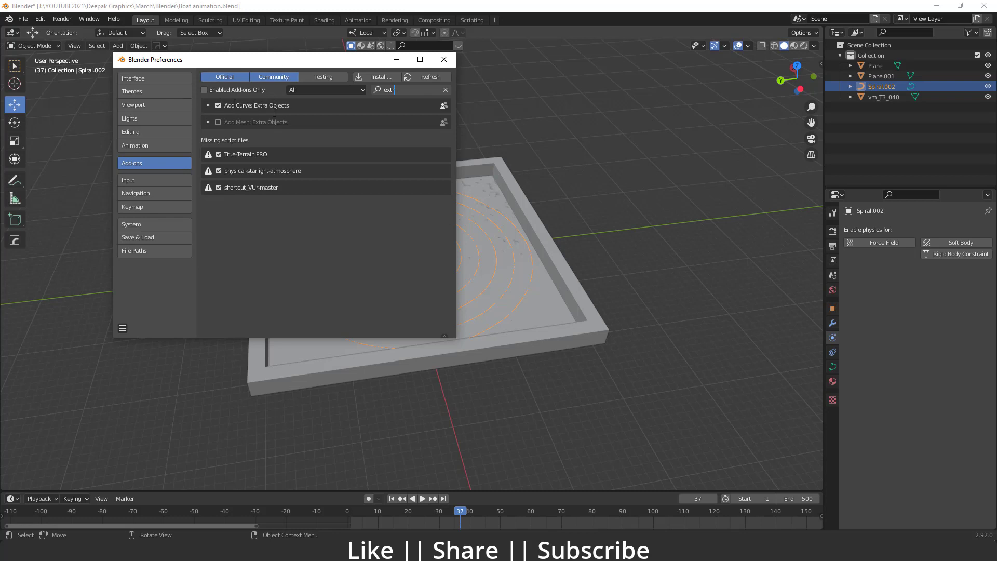
pyautogui.click(219, 106)
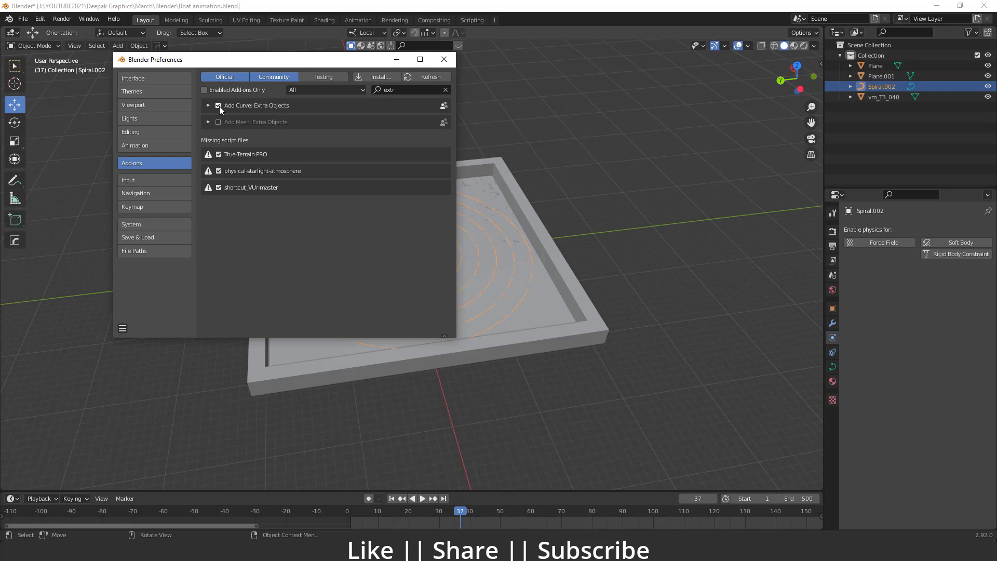
pyautogui.click(123, 328)
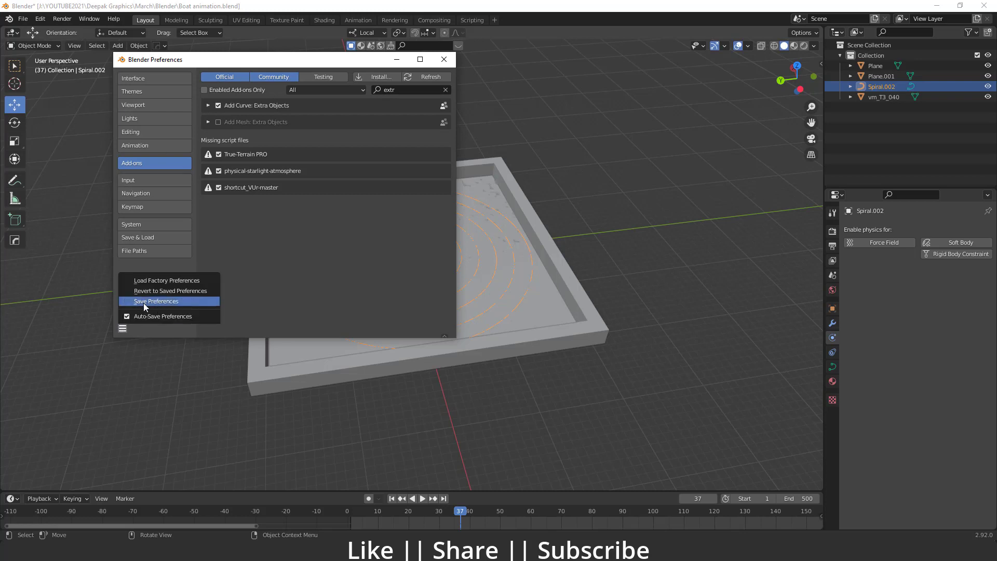
pyautogui.click(145, 305)
pyautogui.click(446, 90)
pyautogui.click(444, 59)
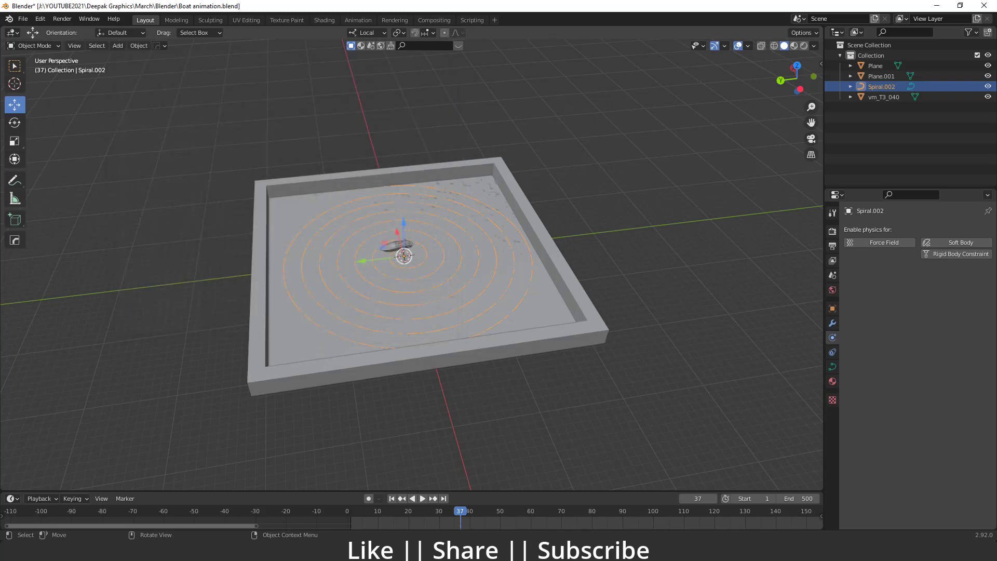
pyautogui.hotkey('shift', 'a')
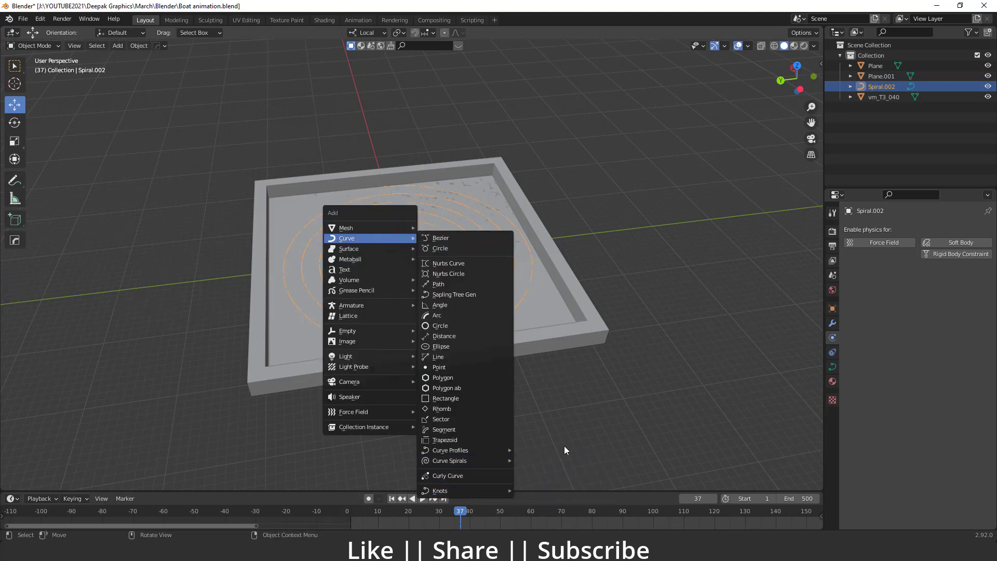
pyautogui.press('Escape')
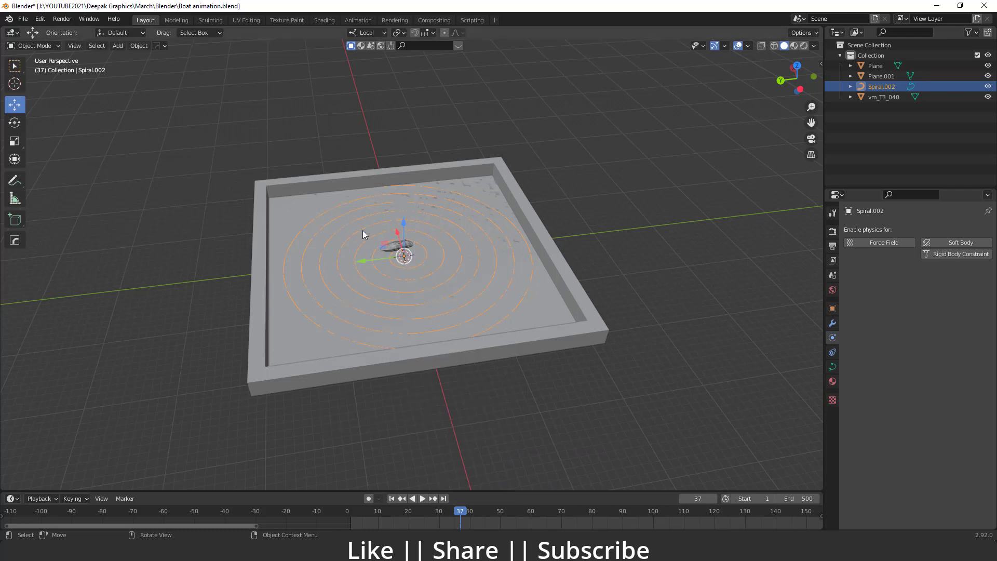
# Rotate the boat about 29.3° around its local Z axis in the top view, angling it toward the inner end of the spiral
pyautogui.scroll(10, 378, 267)
pyautogui.moveTo(414, 264); pyautogui.dragTo(369, 223, button='middle')
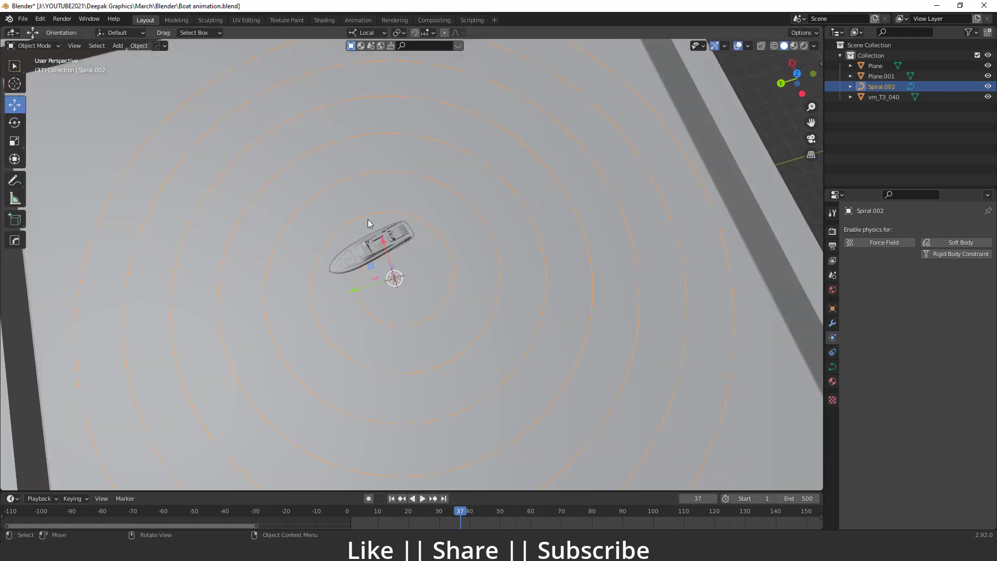
pyautogui.press('`')
pyautogui.click(455, 32)
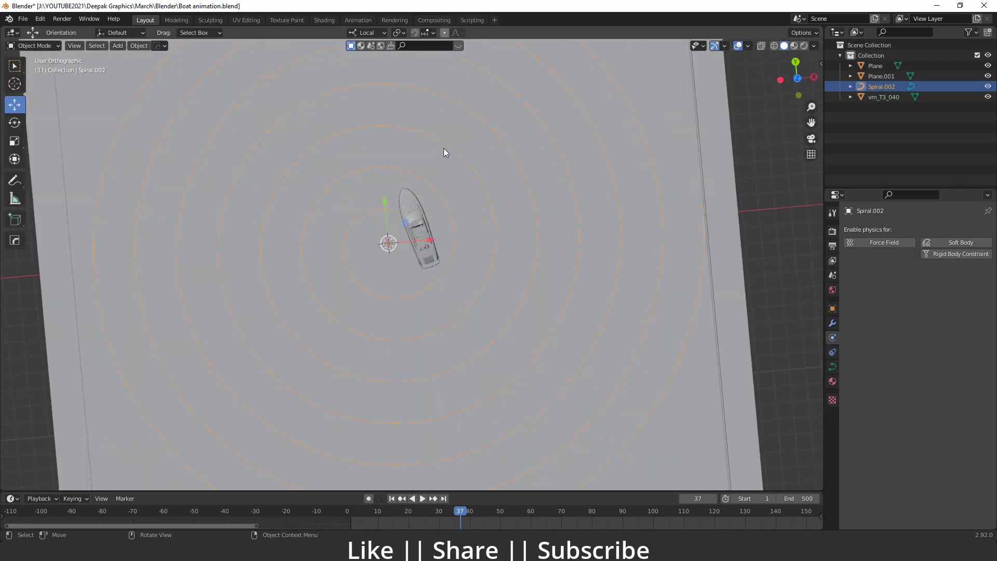
pyautogui.scroll(4, 445, 151)
pyautogui.keyDown('shift'); pyautogui.moveTo(430, 229); pyautogui.dragTo(401, 247, button='middle'); pyautogui.keyUp('shift')
pyautogui.click(401, 249)
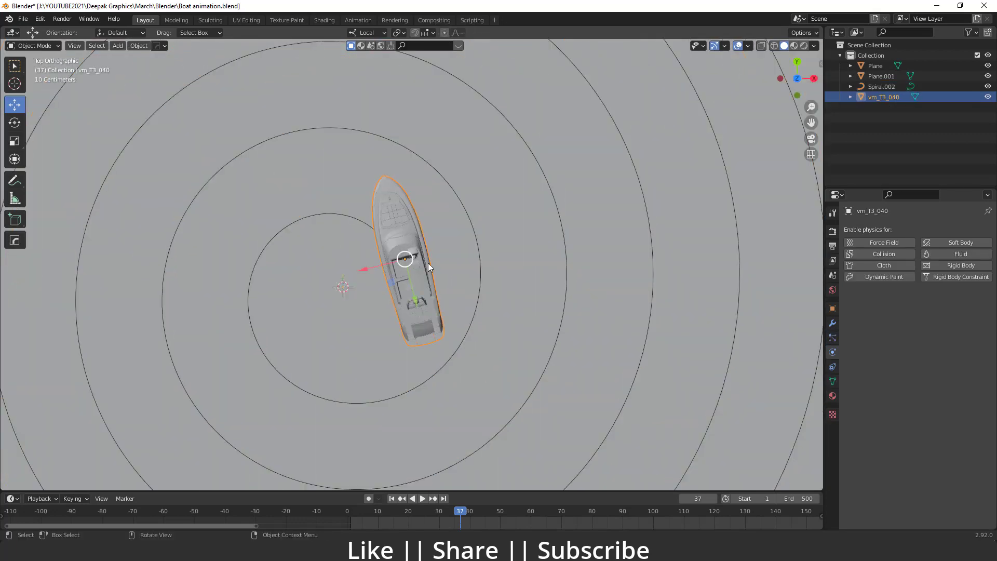
pyautogui.click(15, 123)
pyautogui.moveTo(439, 243); pyautogui.dragTo(418, 228)
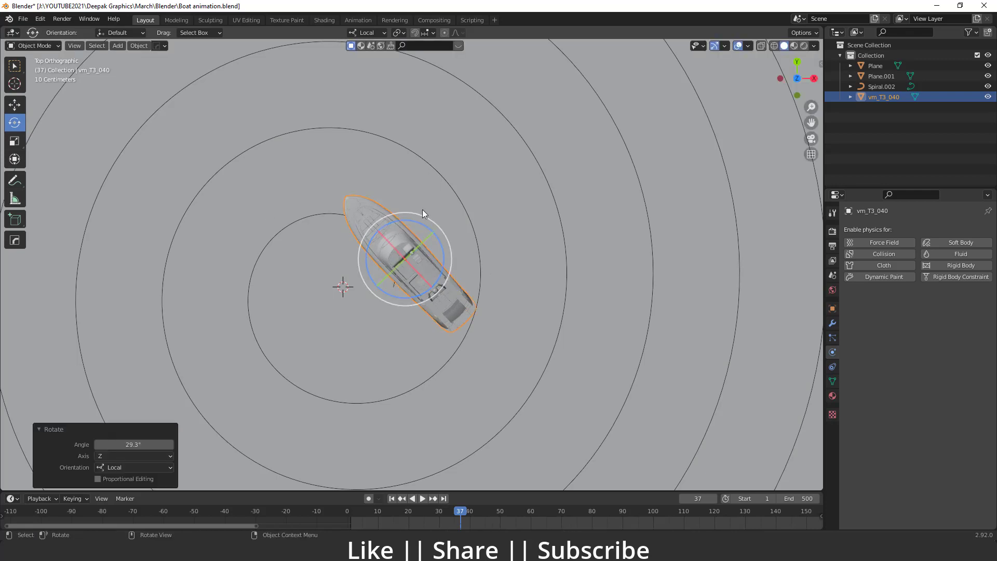
pyautogui.press('i')
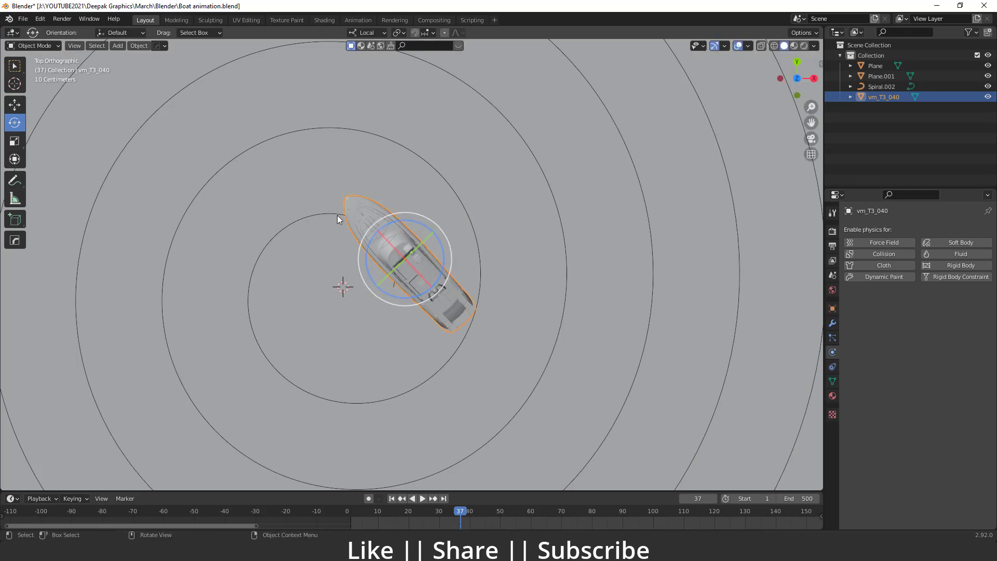
# Parent the boat to the spiral curve with the Follow Path option and clear the selection
pyautogui.keyDown('shift'); pyautogui.click(323, 215); pyautogui.keyUp('shift')
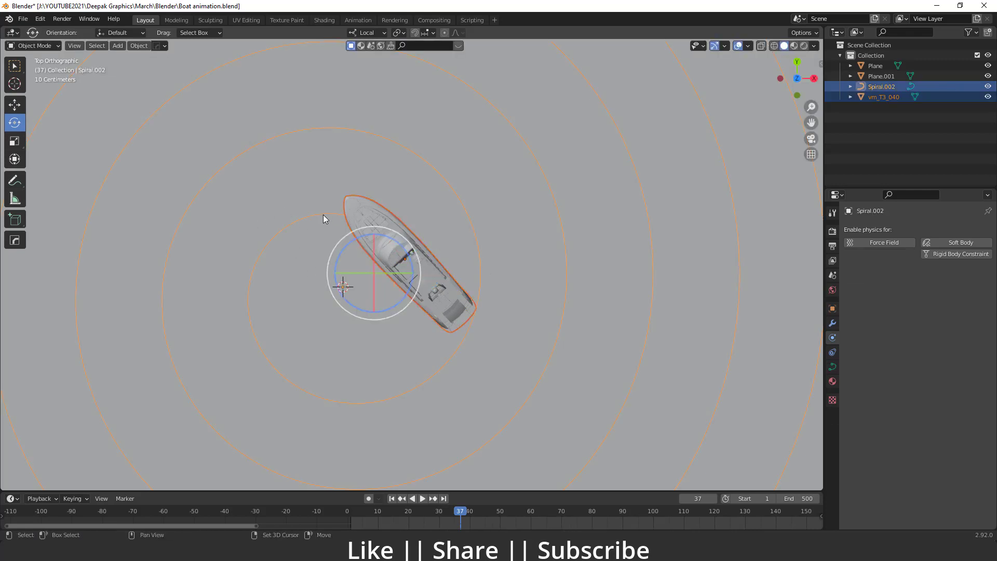
pyautogui.hotkey('ctrl', 'p')
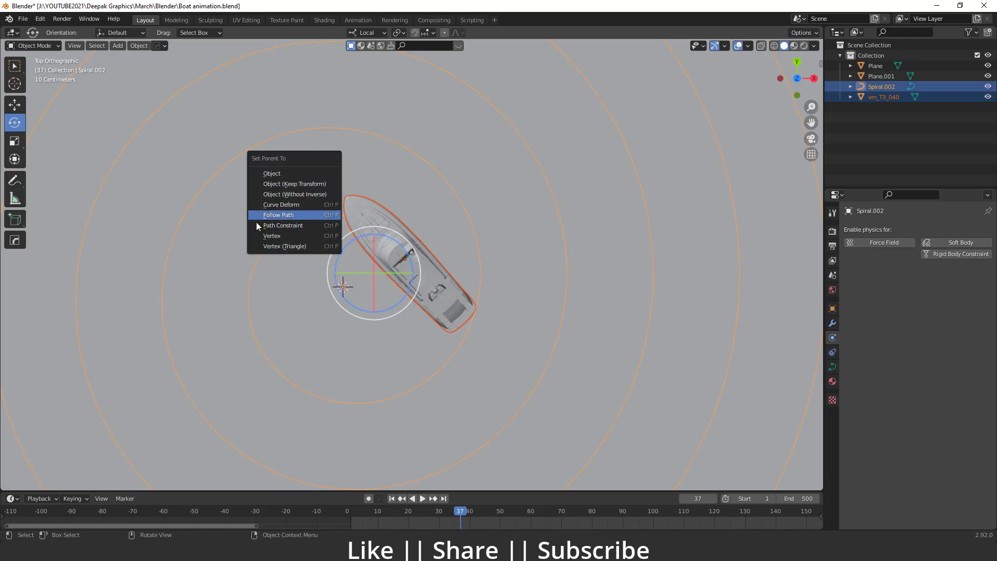
pyautogui.click(293, 219)
pyautogui.scroll(-5, 332, 244)
pyautogui.moveTo(331, 243); pyautogui.dragTo(339, 202, button='middle')
pyautogui.click(190, 241)
pyautogui.scroll(3, 302, 295)
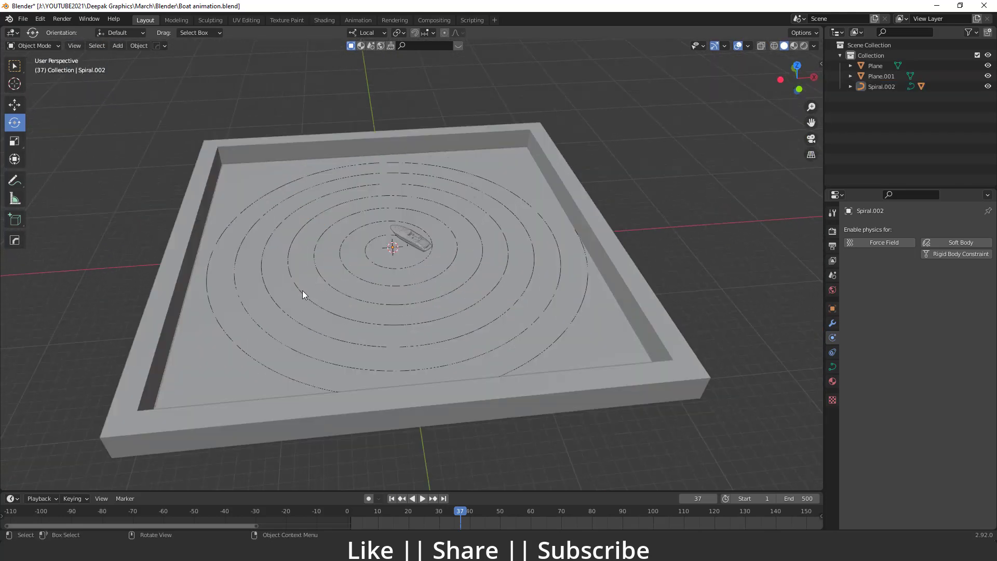
# Play the animation to examine how the boat travels along the spiral, and return to frame 1
pyautogui.press('space')
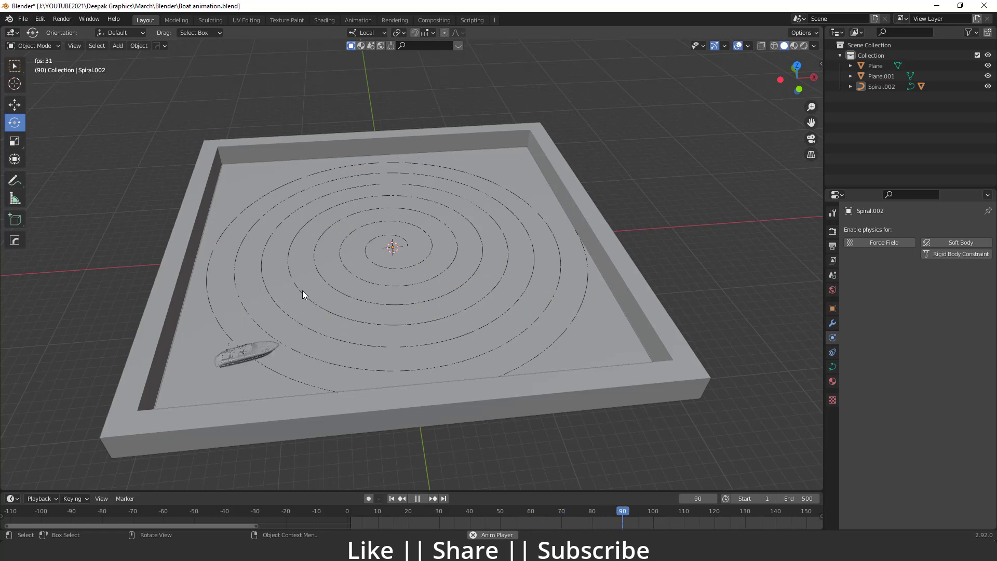
pyautogui.press('space')
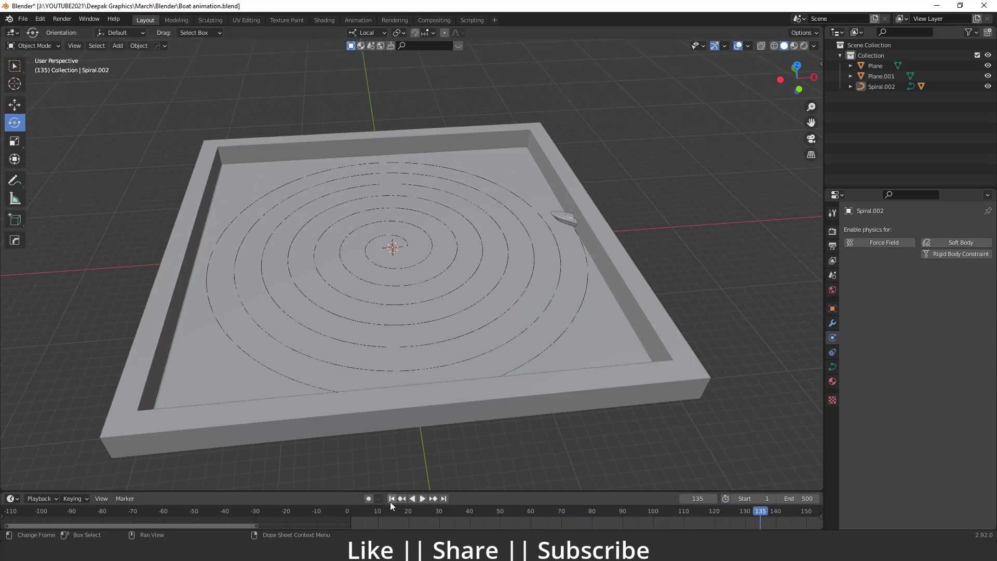
pyautogui.click(392, 499)
pyautogui.press('space')
pyautogui.press('Escape')
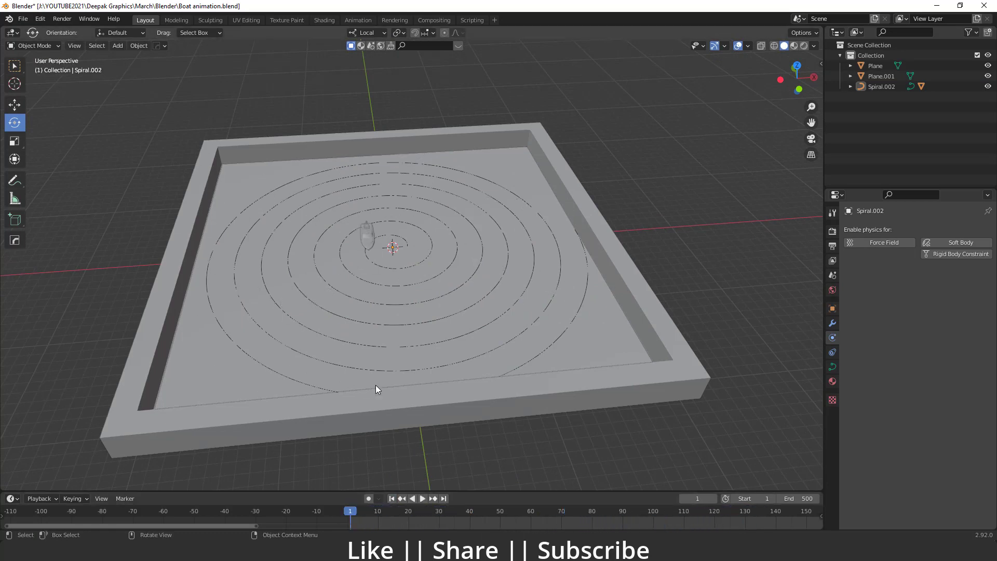
pyautogui.press('space')
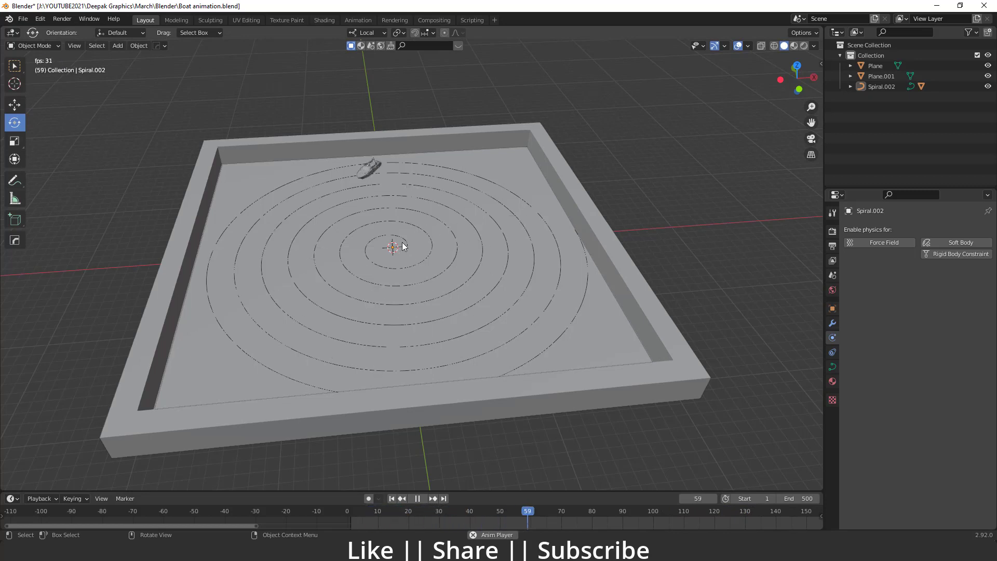
pyautogui.press('space')
pyautogui.click(393, 500)
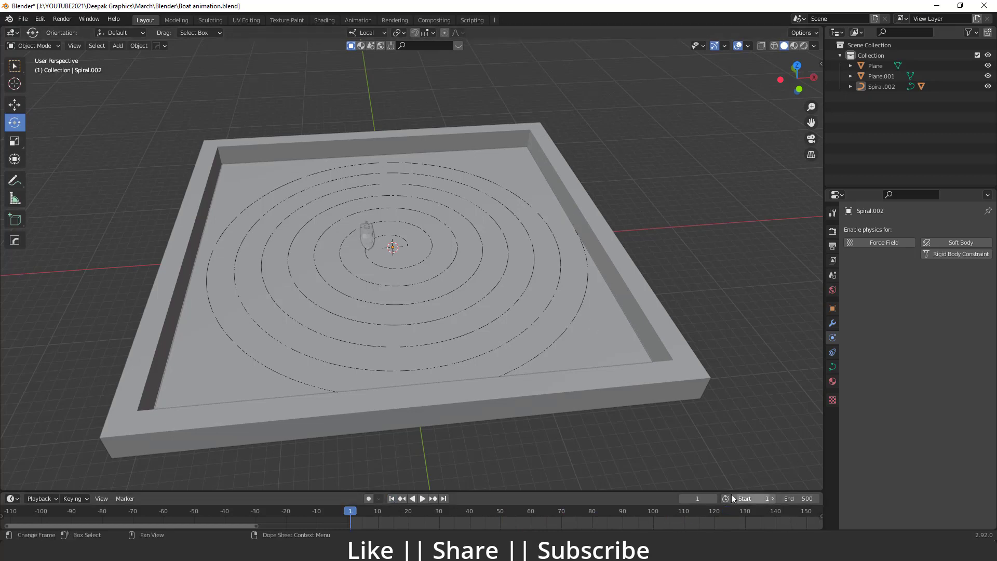
# Keep the scene's end frame at 500, replay the animation to examine the boat's speed, and return to frame 1
pyautogui.click(805, 499)
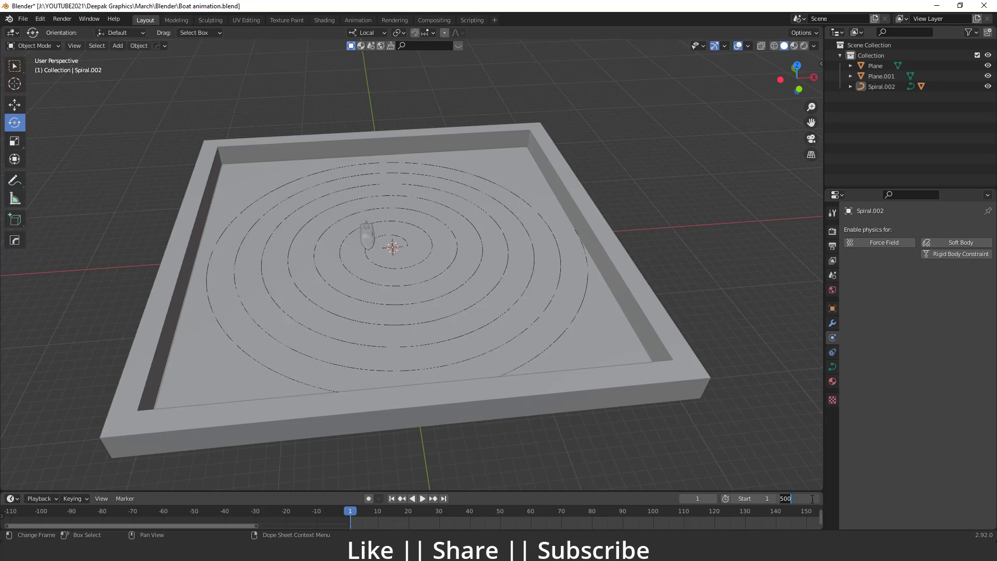
pyautogui.press('Return')
pyautogui.press('space')
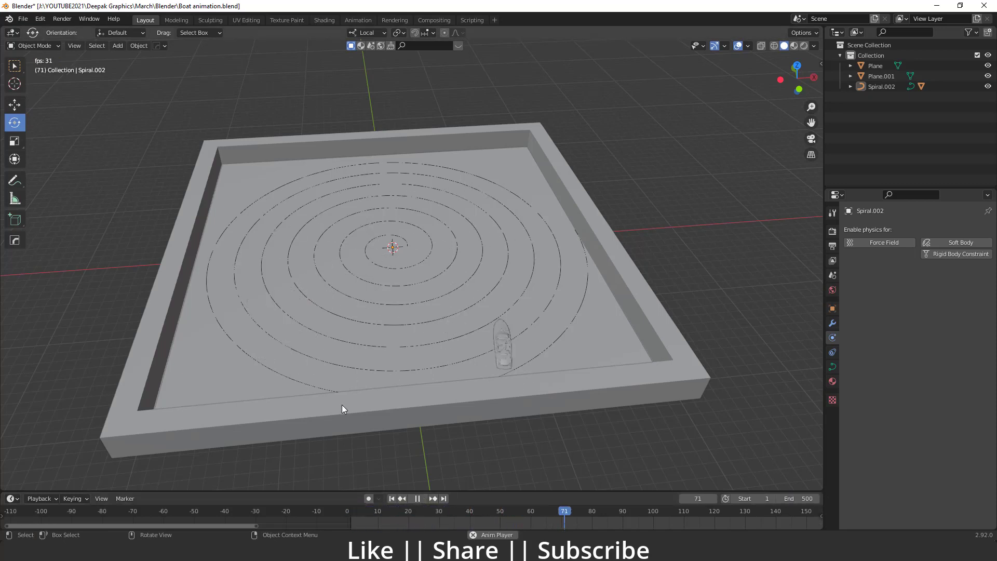
pyautogui.press('space')
pyautogui.click(393, 499)
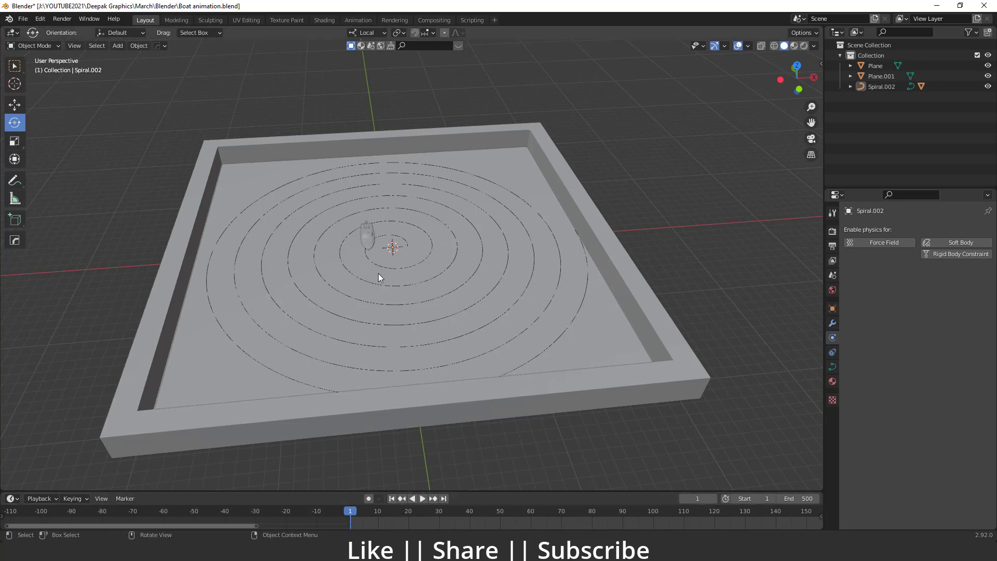
pyautogui.moveTo(347, 511); pyautogui.dragTo(353, 515)
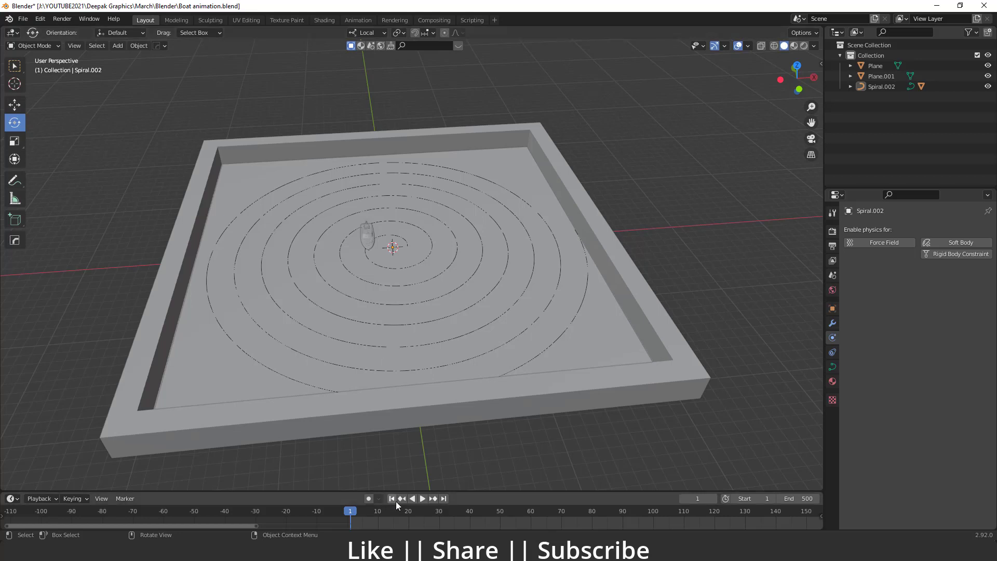
# Set the spiral curve's Path Animation length to 500 frames and play the animation to check the boat's motion
pyautogui.click(457, 290)
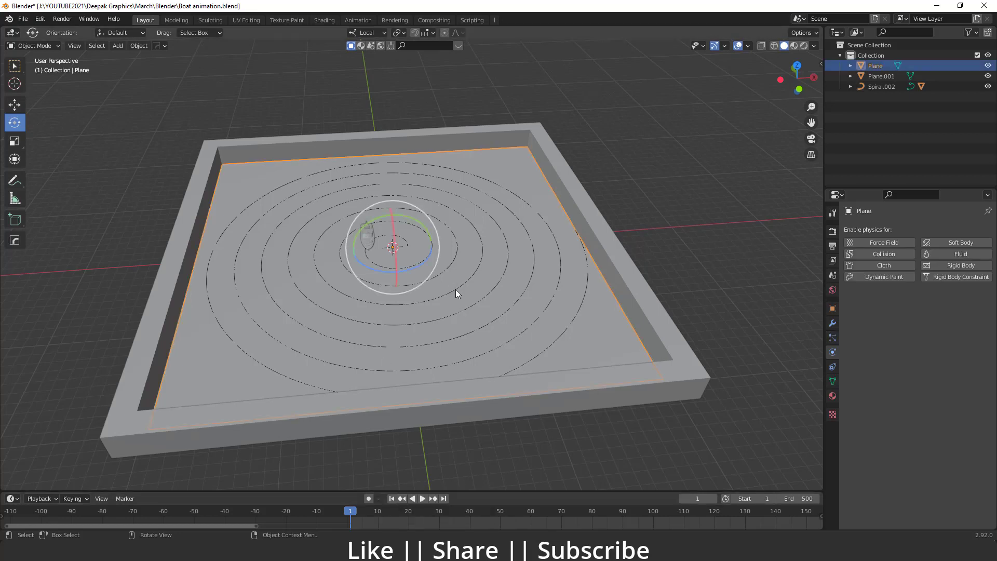
pyautogui.click(456, 289)
pyautogui.click(455, 289)
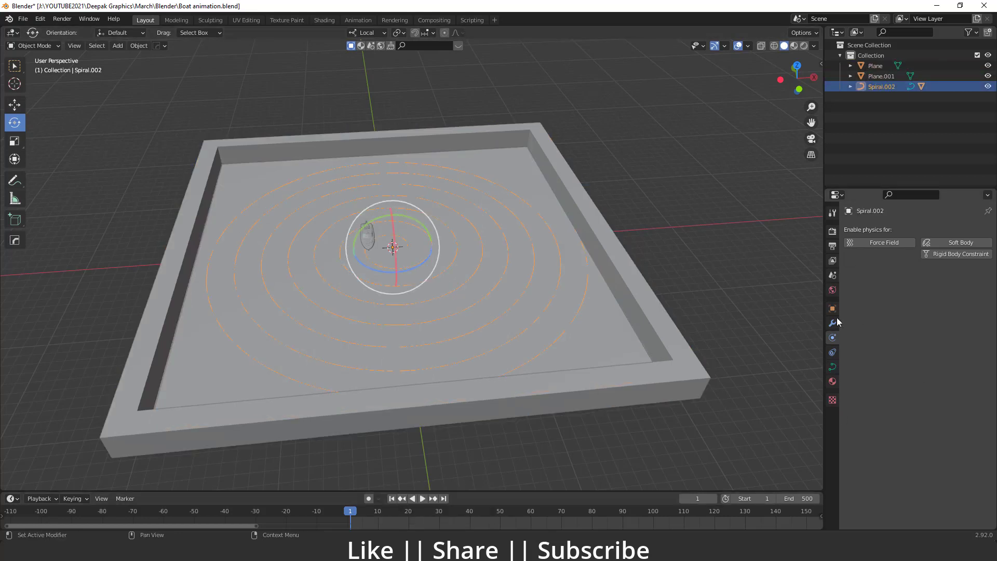
pyautogui.click(832, 368)
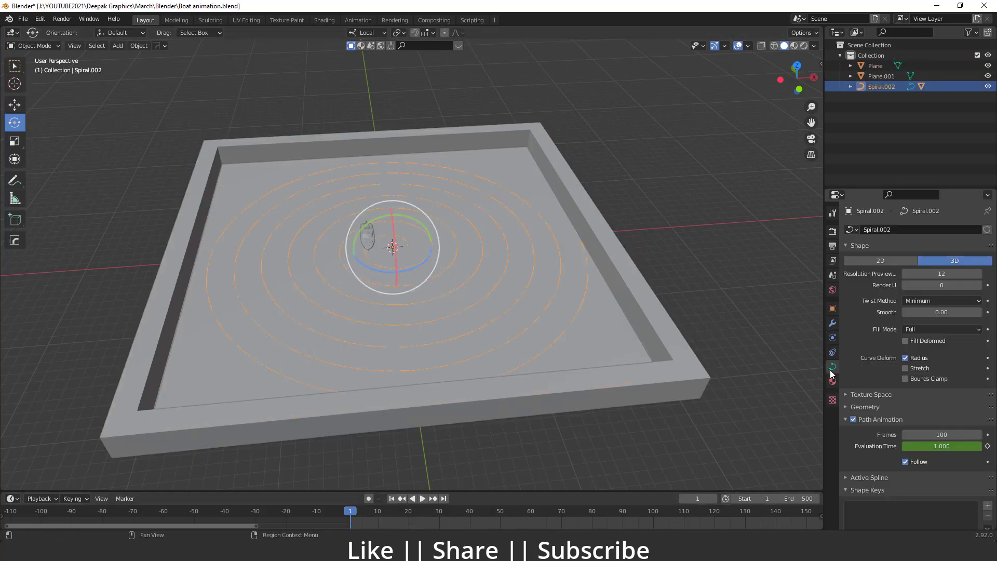
pyautogui.click(942, 433)
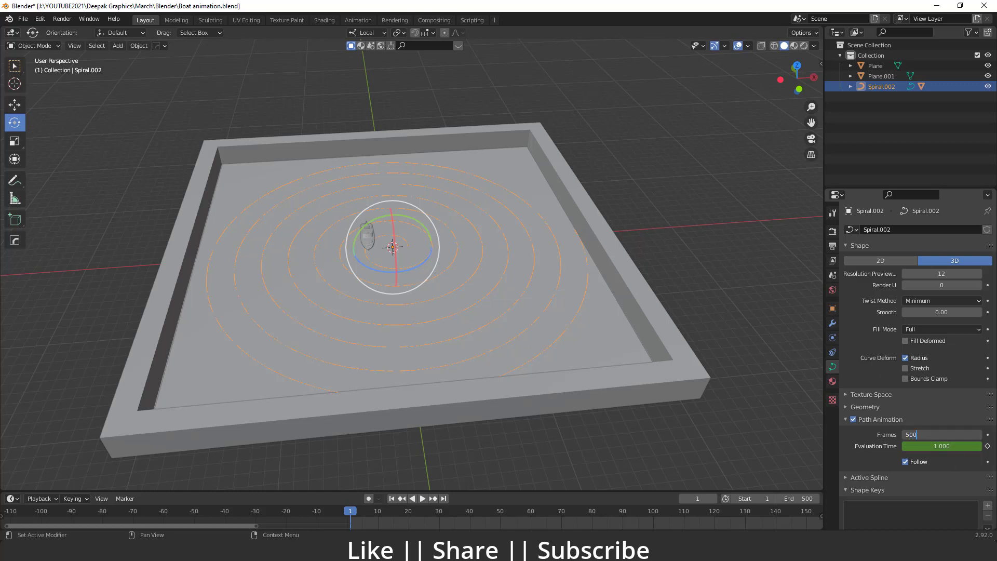
pyautogui.press('Return')
pyautogui.click(144, 173)
pyautogui.press('space')
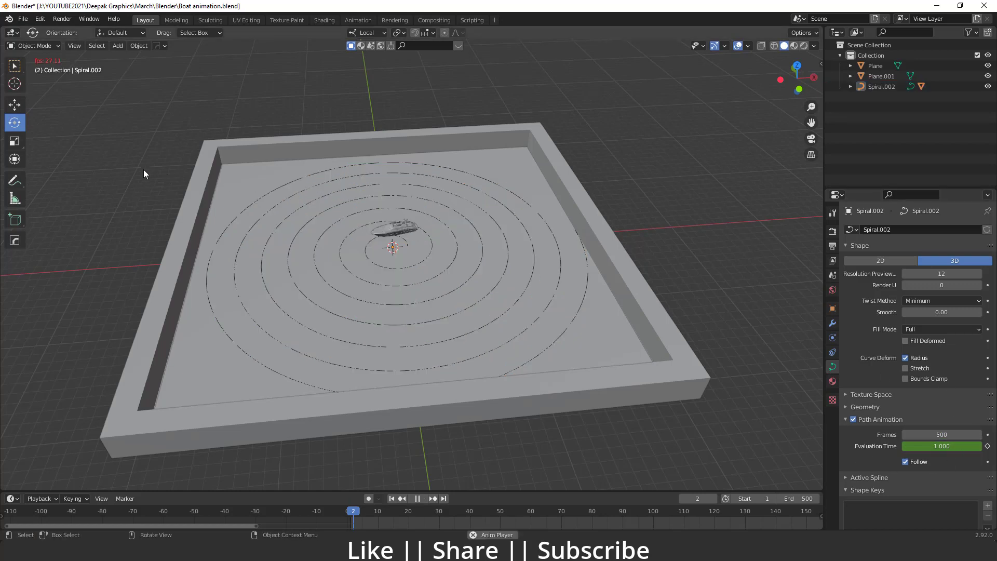
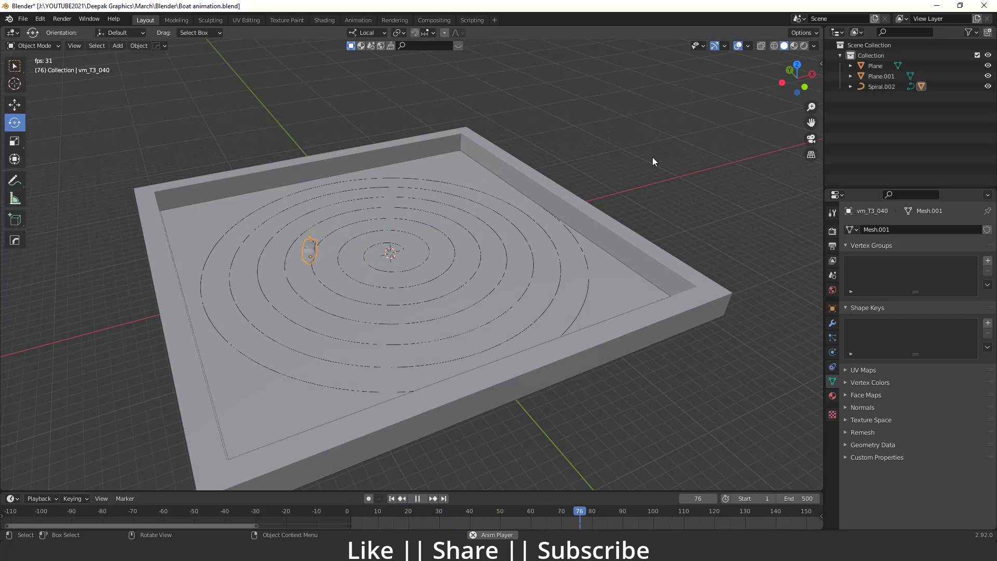
pyautogui.press('space')
# Add a mesh plane at the tray's centre and scale it up until it extends well beyond the tray walls
pyautogui.moveTo(640, 203); pyautogui.dragTo(362, 256, button='middle')
pyautogui.scroll(-4, 537, 218)
pyautogui.hotkey('shift', 'a')
pyautogui.moveTo(333, 253)
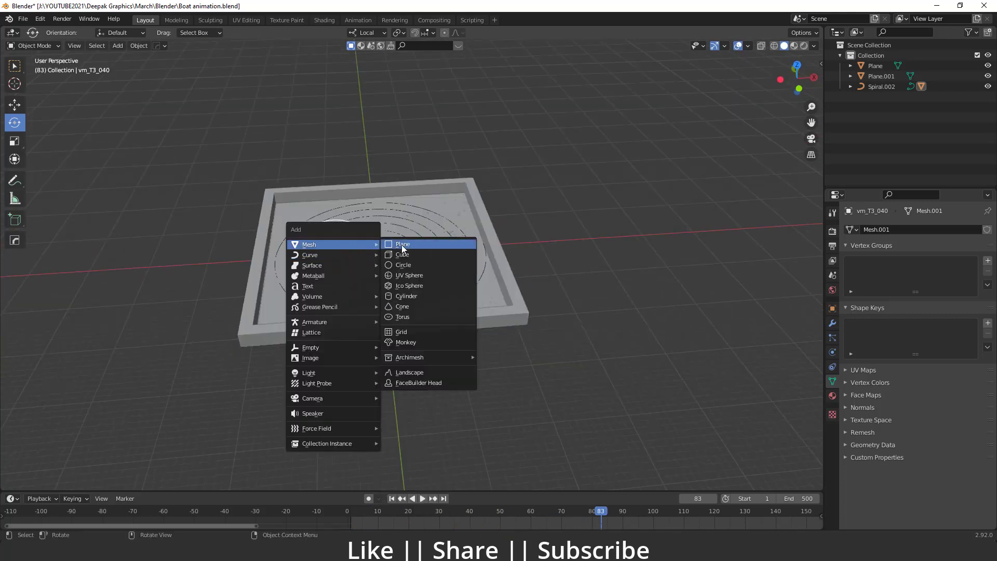
pyautogui.click(401, 245)
pyautogui.press('s')
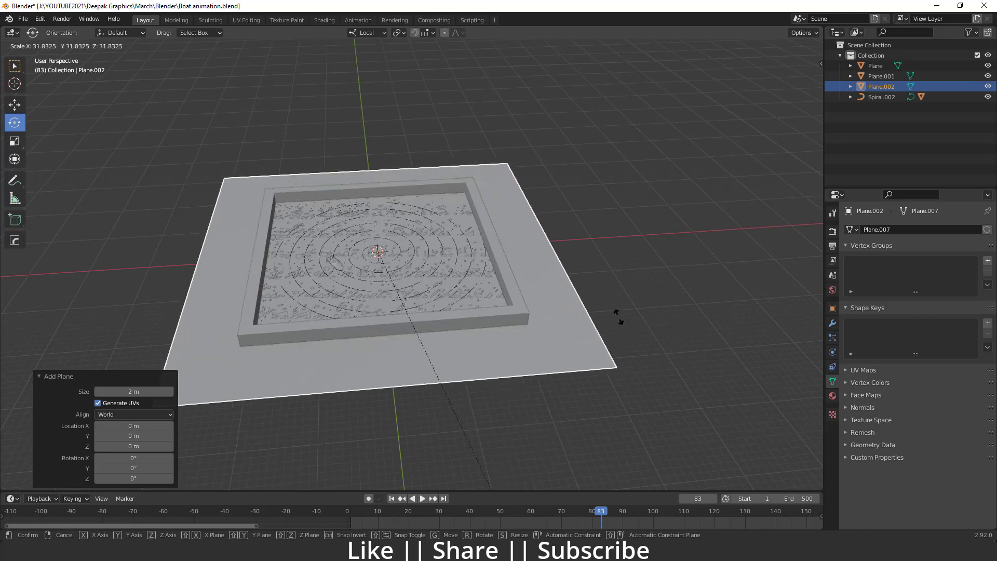
pyautogui.click(621, 403)
# Move the large surrounding plane about -0.46 m along Z and clear the selection
pyautogui.moveTo(381, 267); pyautogui.dragTo(380, 257, button='middle')
pyautogui.hotkey('shift', 'space')
pyautogui.press('g')
pyautogui.moveTo(378, 214); pyautogui.dragTo(646, 227)
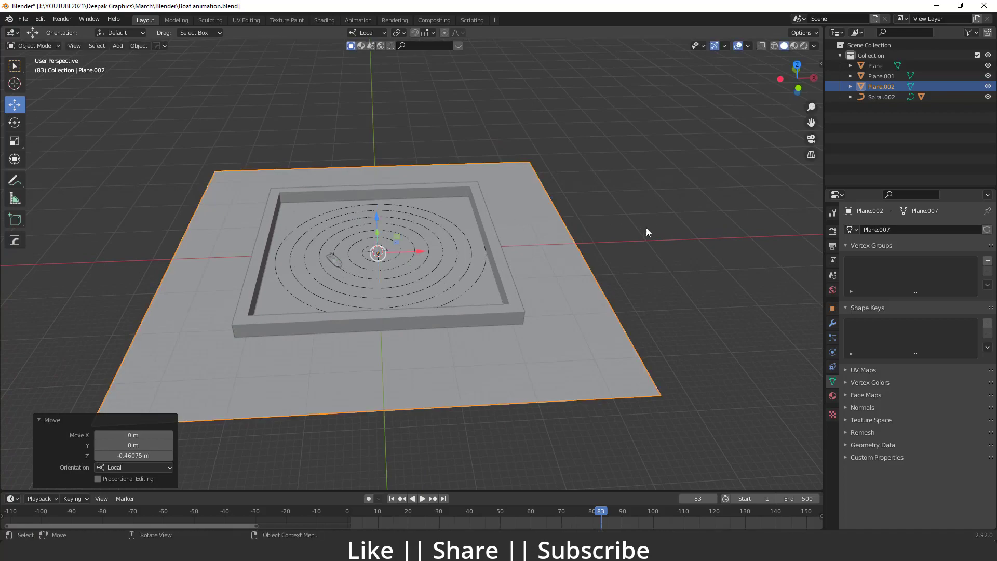
pyautogui.click(642, 226)
pyautogui.moveTo(538, 281)
pyautogui.mouseDown(button='middle')
pyautogui.moveTo(530, 246)
pyautogui.moveTo(534, 280)
pyautogui.mouseUp(button='middle')
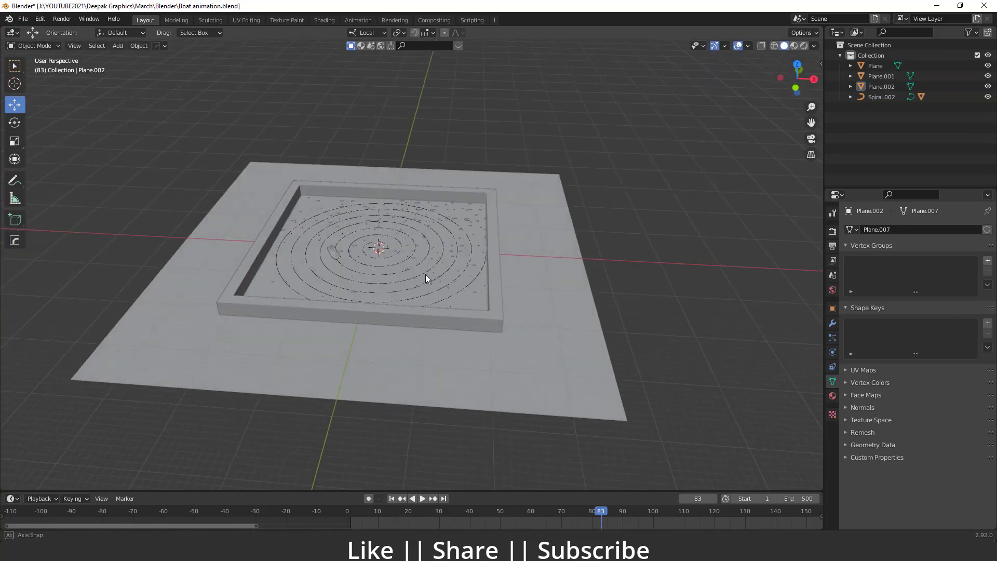
# Move the water plane inside the tray about -0.053 m along its local Z axis
pyautogui.scroll(4, 426, 275)
pyautogui.moveTo(417, 291); pyautogui.dragTo(410, 257, button='middle')
pyautogui.scroll(4, 367, 255)
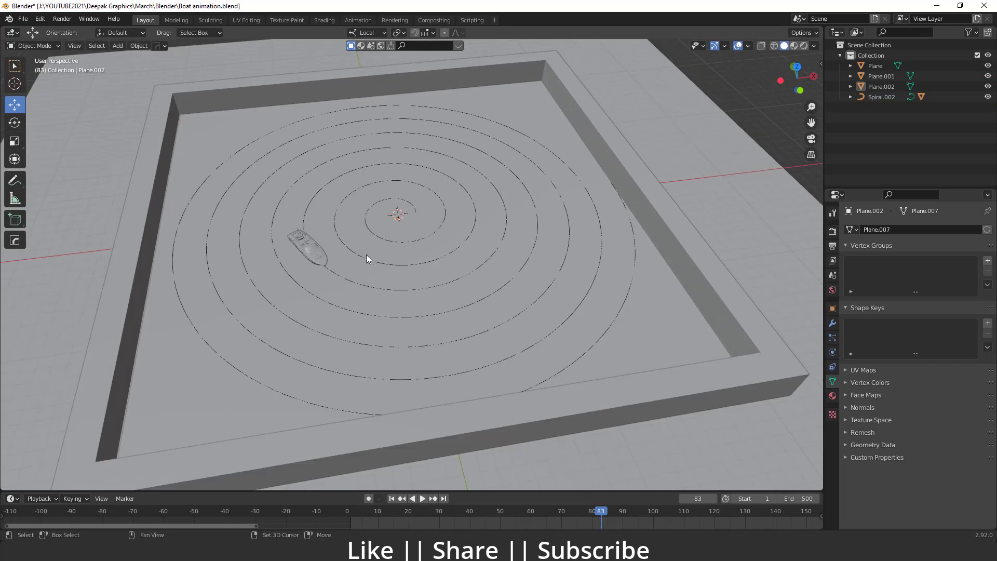
pyautogui.click(386, 217)
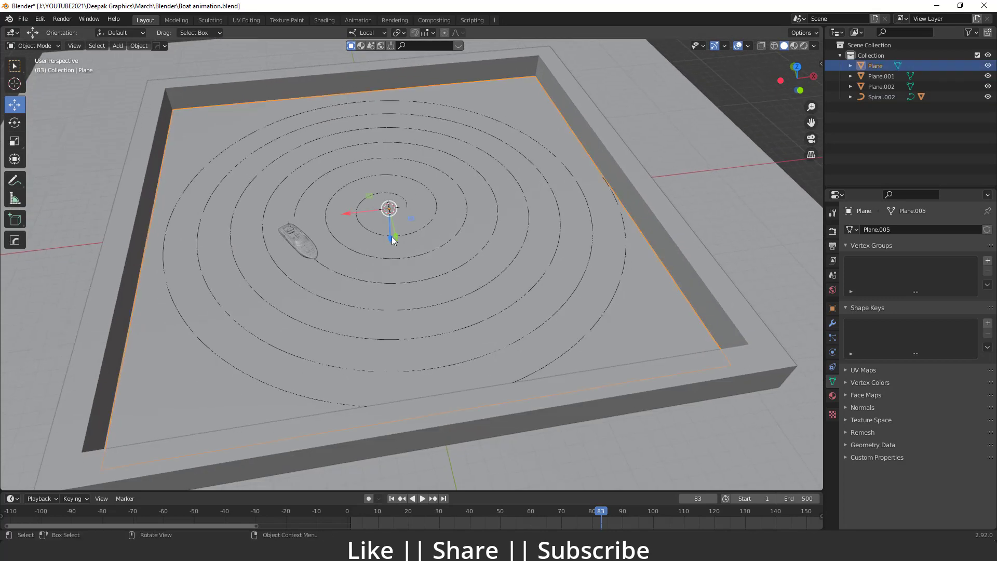
pyautogui.moveTo(390, 236); pyautogui.dragTo(391, 233)
pyautogui.moveTo(391, 233)
pyautogui.mouseDown(button='middle')
pyautogui.moveTo(468, 238)
pyautogui.moveTo(622, 190)
pyautogui.moveTo(382, 238)
pyautogui.mouseUp(button='middle')
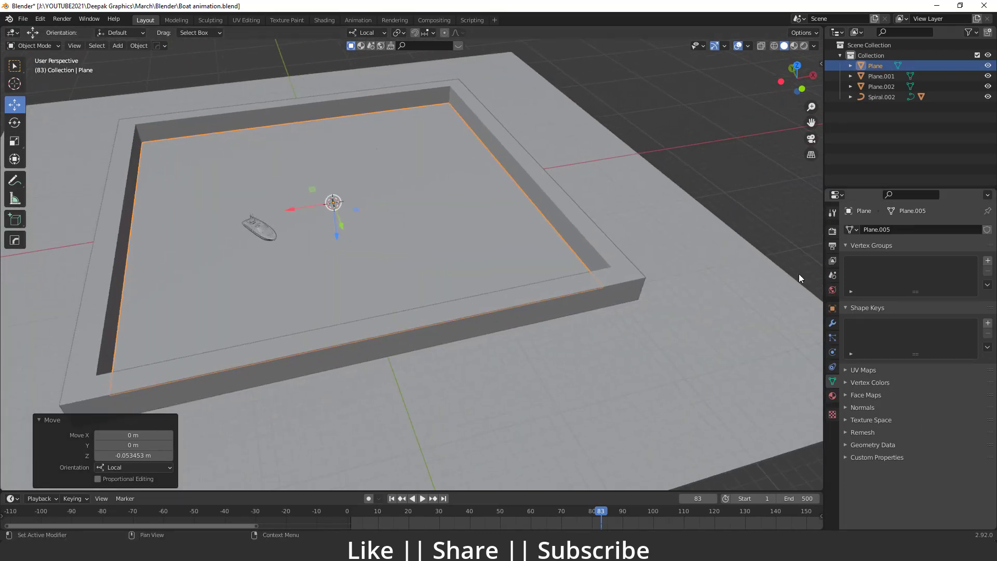
# Enable Dynamic Paint physics on the water plane with type Canvas and add the canvas
pyautogui.click(834, 352)
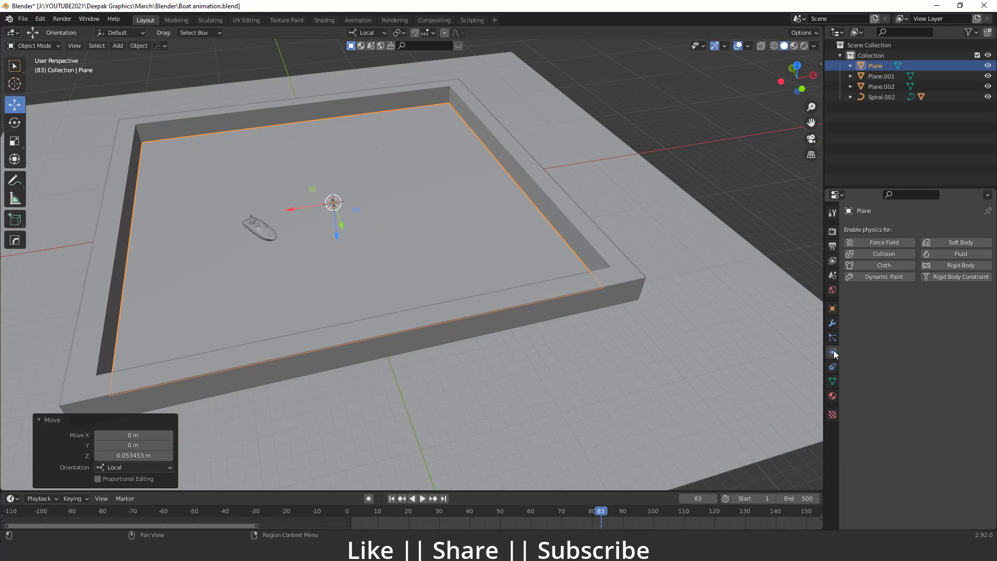
pyautogui.click(886, 278)
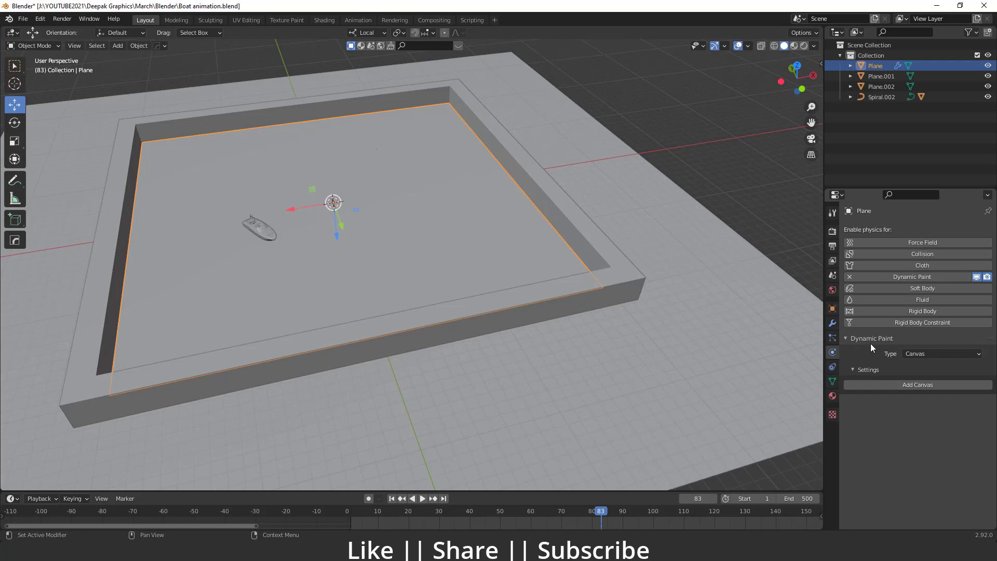
pyautogui.click(930, 355)
pyautogui.click(927, 384)
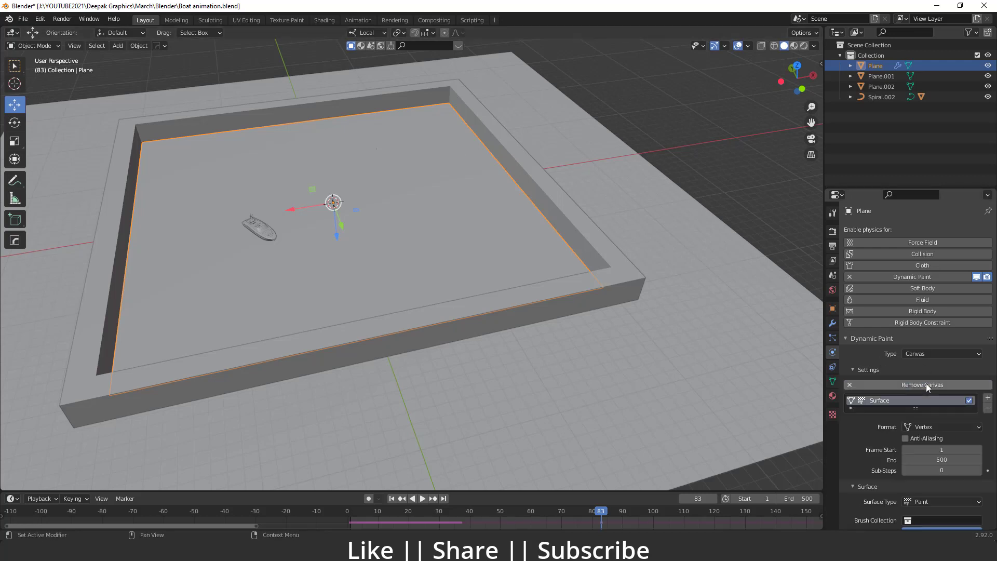
# Set the water canvas's surface type to Waves and enable Open Borders and Anti-Aliasing
pyautogui.scroll(-2, 871, 428)
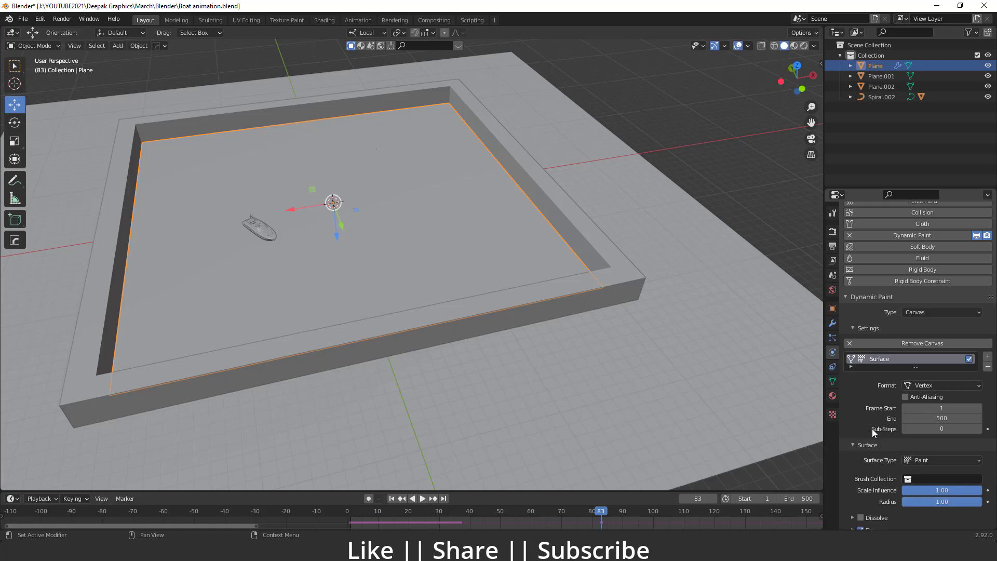
pyautogui.scroll(-1, 872, 428)
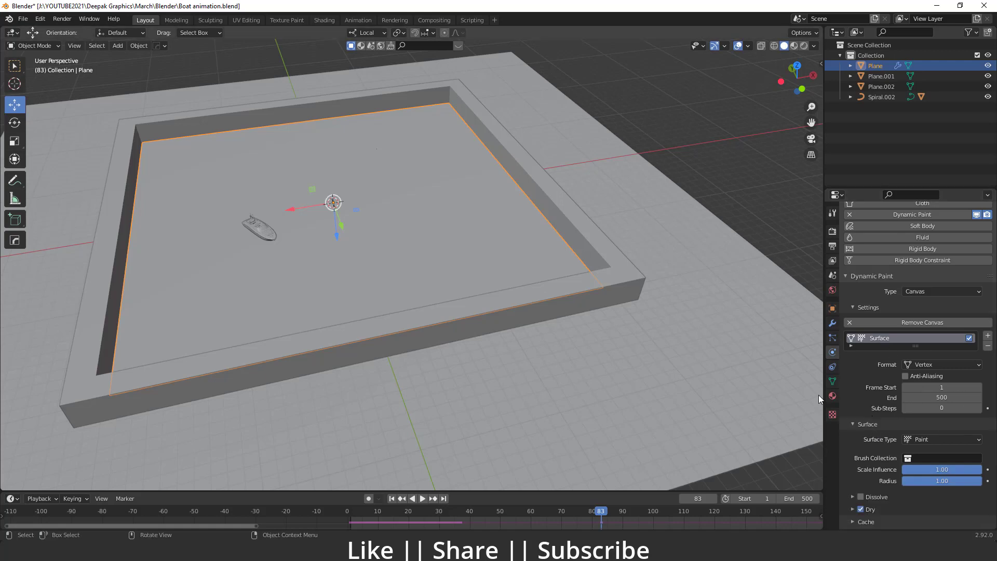
pyautogui.click(906, 376)
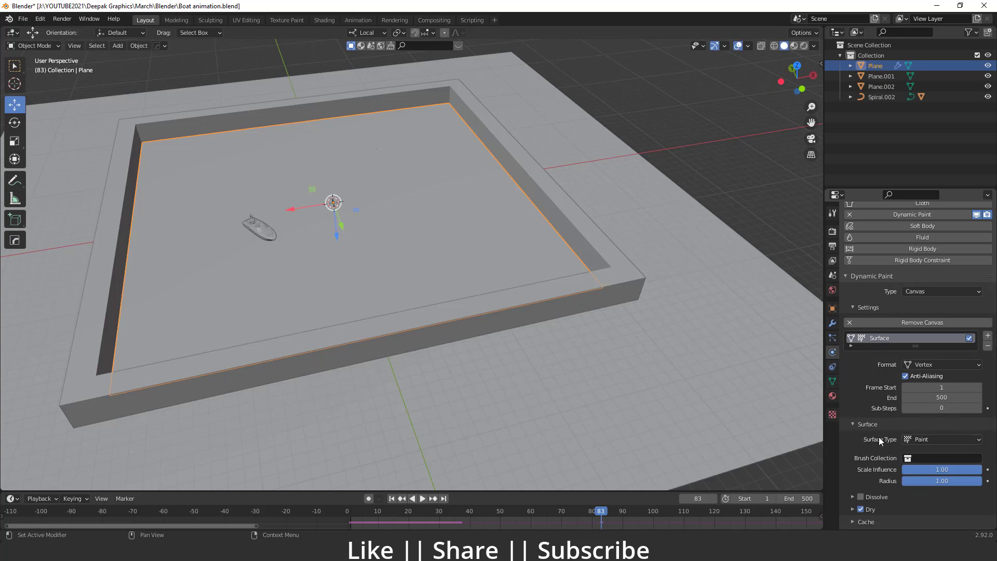
pyautogui.click(943, 439)
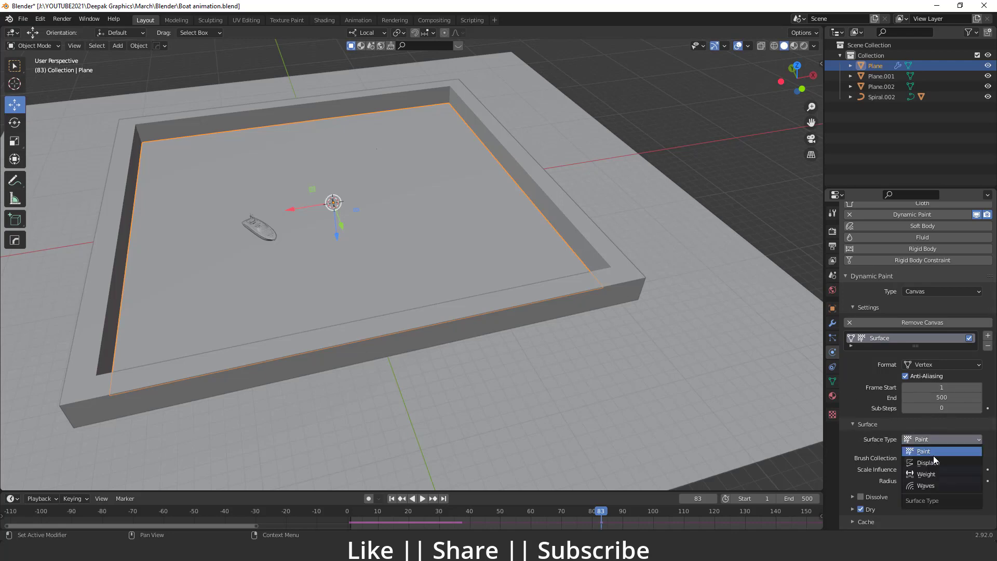
pyautogui.click(930, 485)
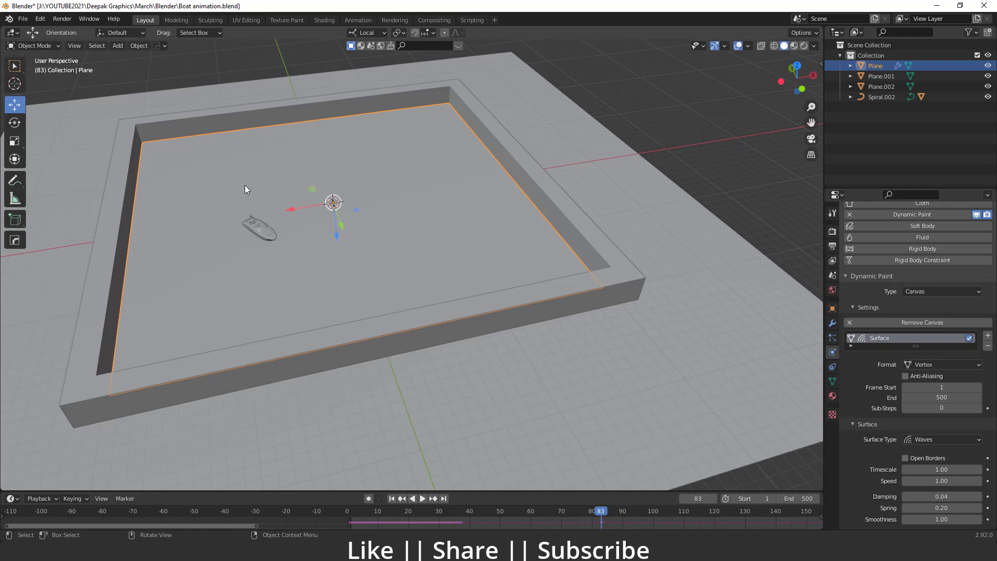
pyautogui.click(905, 458)
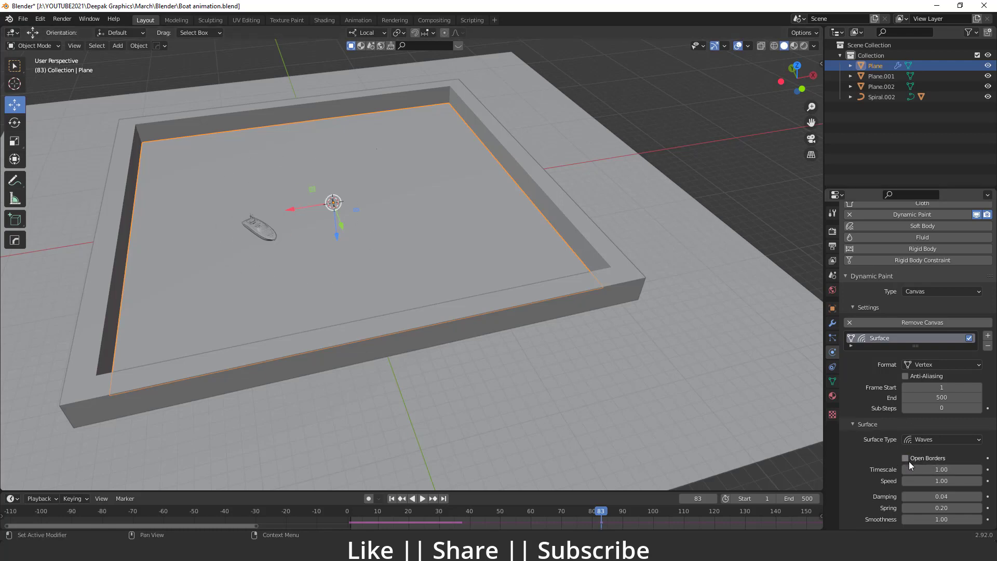
pyautogui.click(905, 459)
pyautogui.scroll(-2, 886, 460)
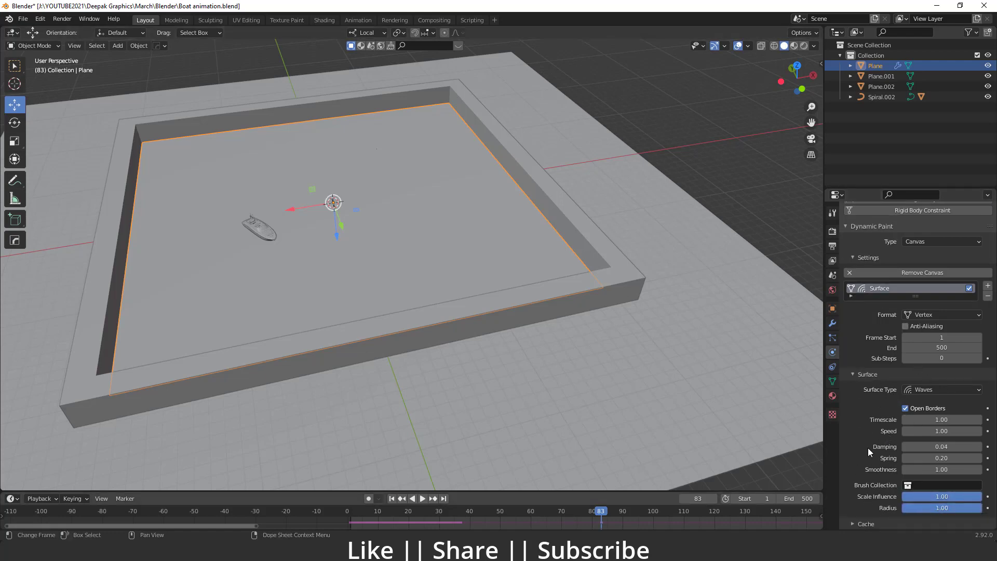
pyautogui.click(905, 326)
# Enable Dynamic Paint physics on the boat, set its type to Brush and add the brush
pyautogui.click(263, 233)
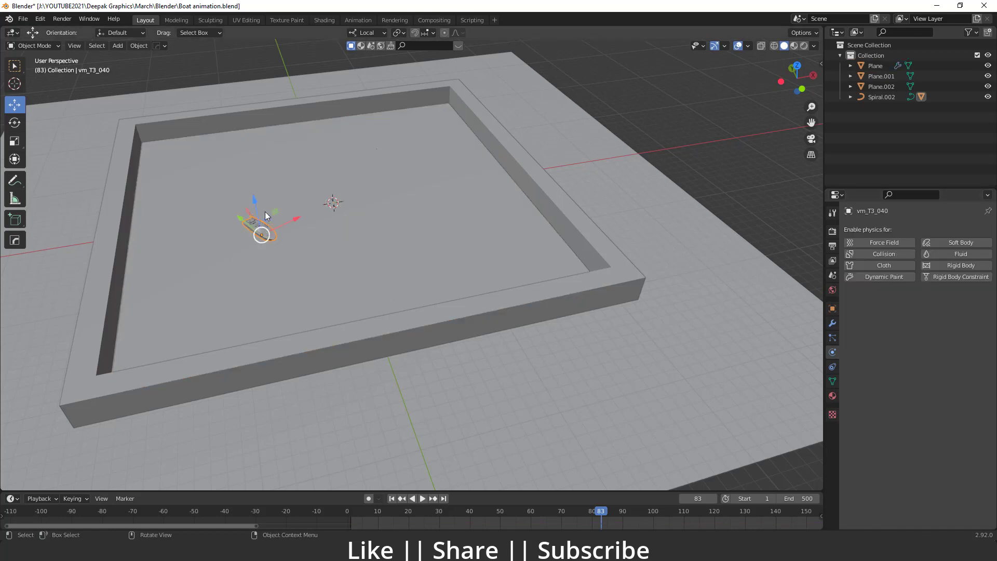
pyautogui.click(886, 280)
pyautogui.click(931, 355)
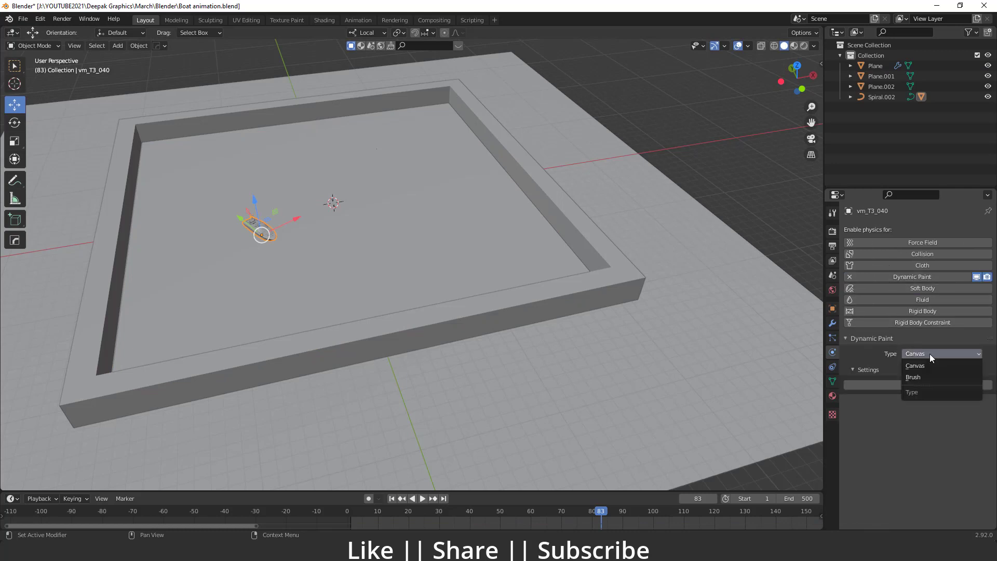
pyautogui.click(923, 376)
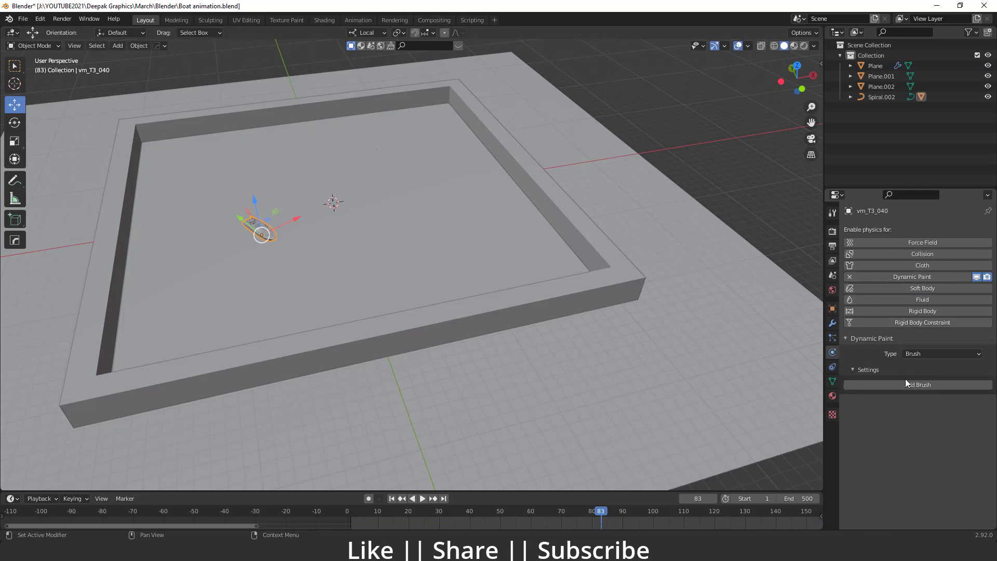
pyautogui.click(917, 386)
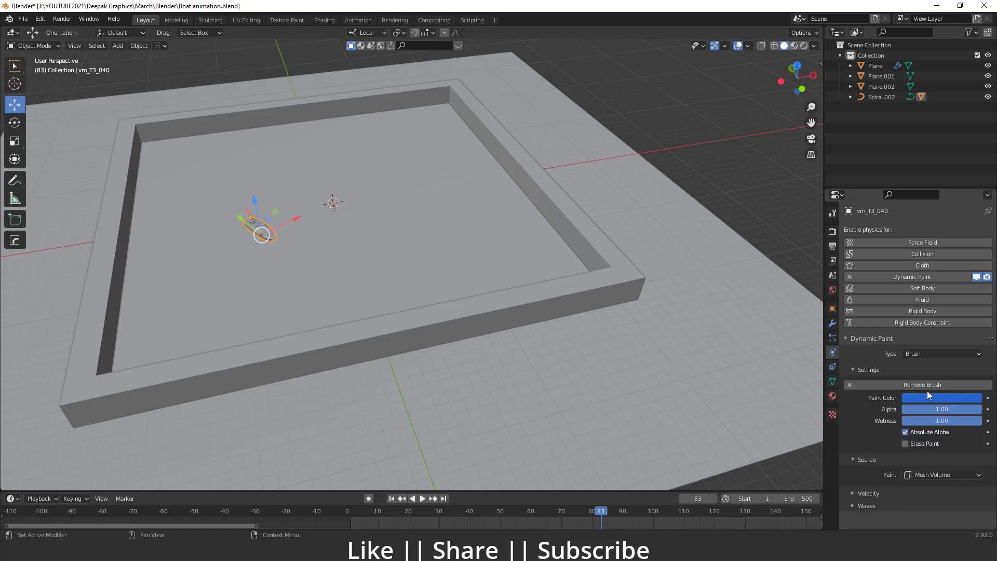
# Play the animation from frame 1 to examine the waves behind the boat, and return to frame 1
pyautogui.hotkey('shift', 'Left')
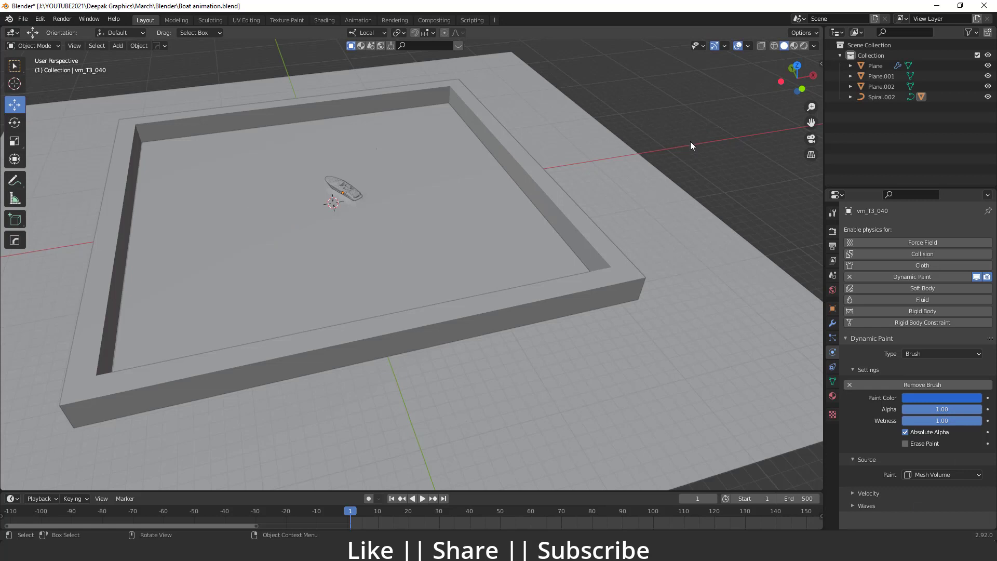
pyautogui.press('space')
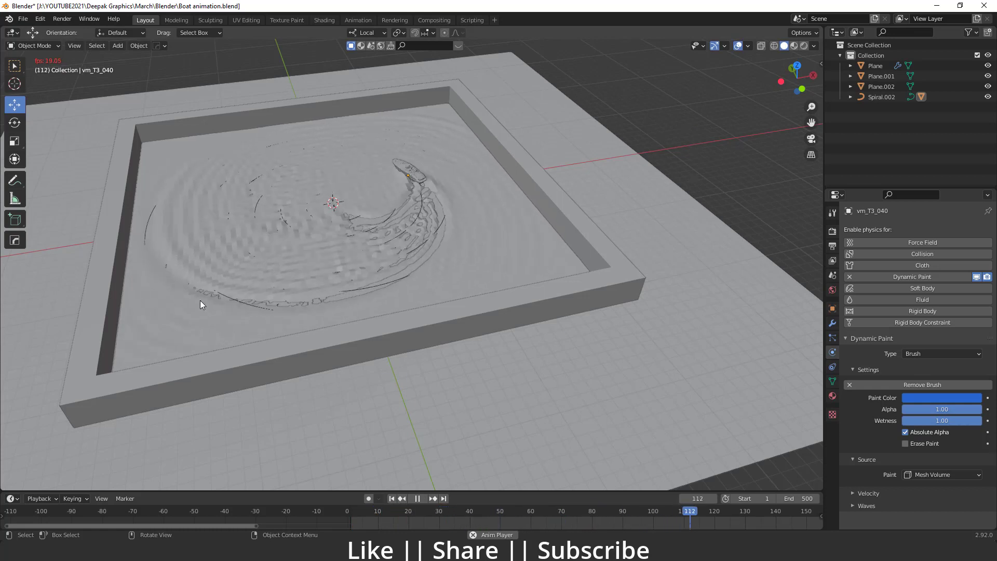
pyautogui.press('Escape')
pyautogui.press('space')
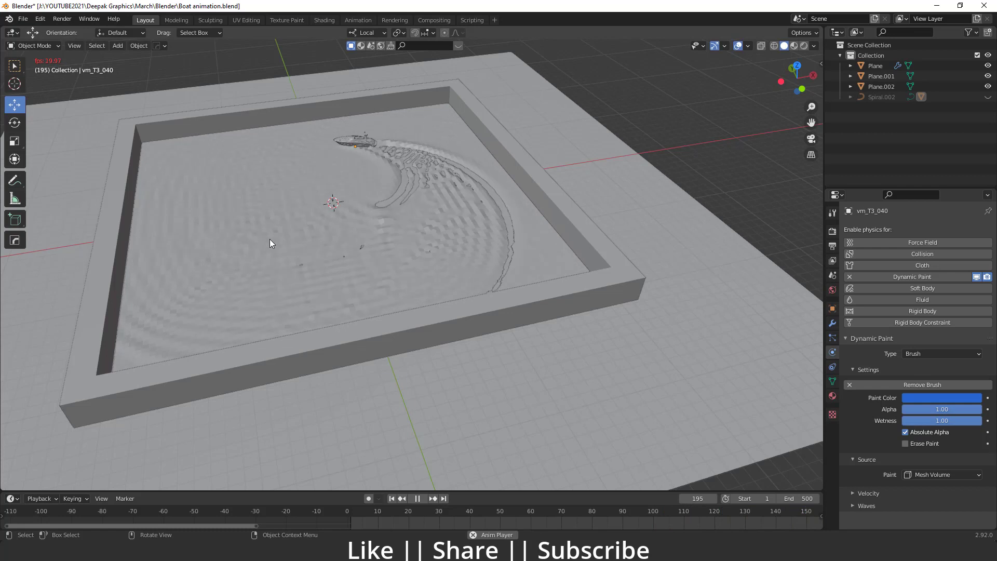
pyautogui.press('space')
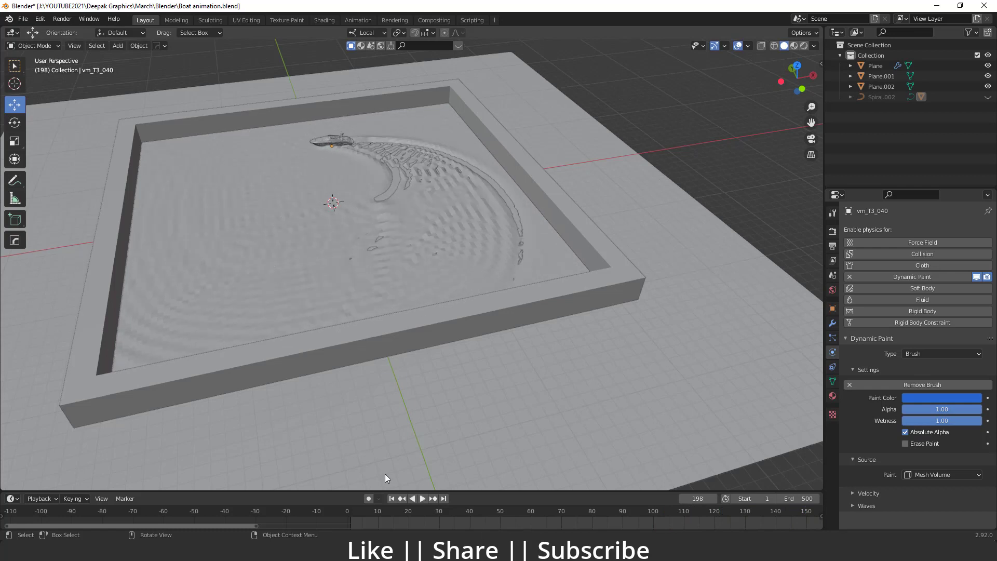
pyautogui.click(392, 499)
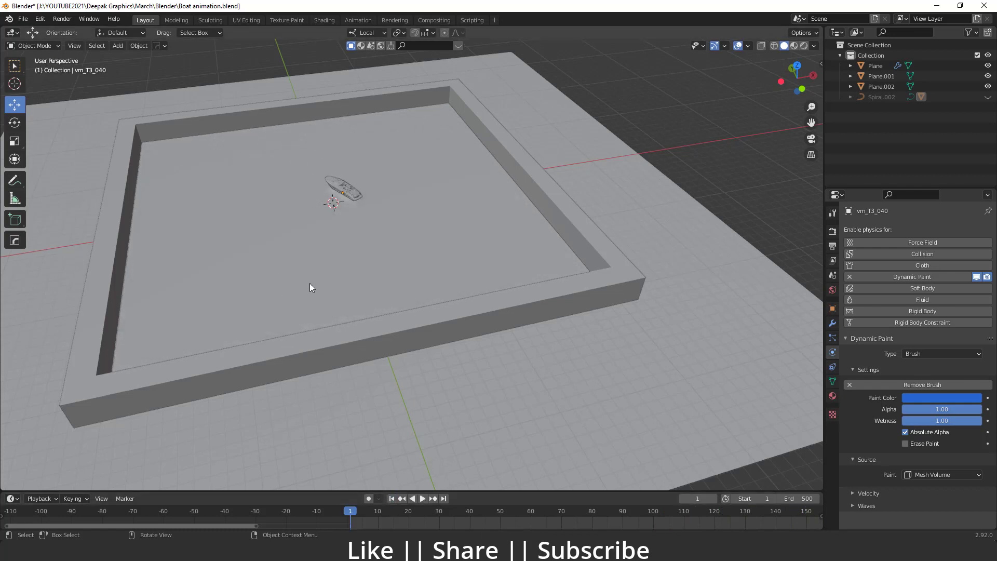
# Add a Subdivision Surface modifier to the boat with viewport level 2 and play the animation to check the waves
pyautogui.click(833, 323)
pyautogui.click(877, 230)
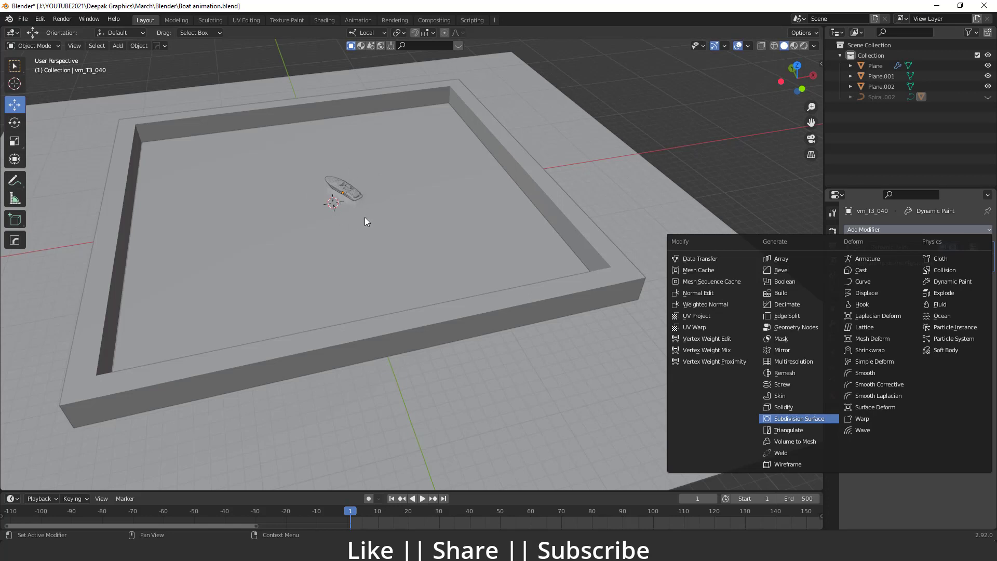
pyautogui.click(812, 421)
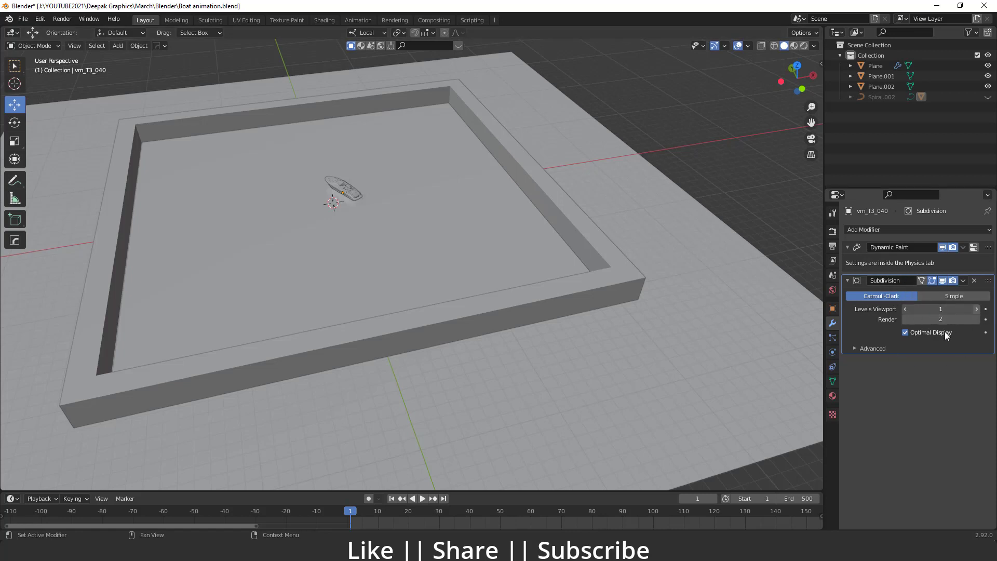
pyautogui.click(977, 309)
pyautogui.press('space')
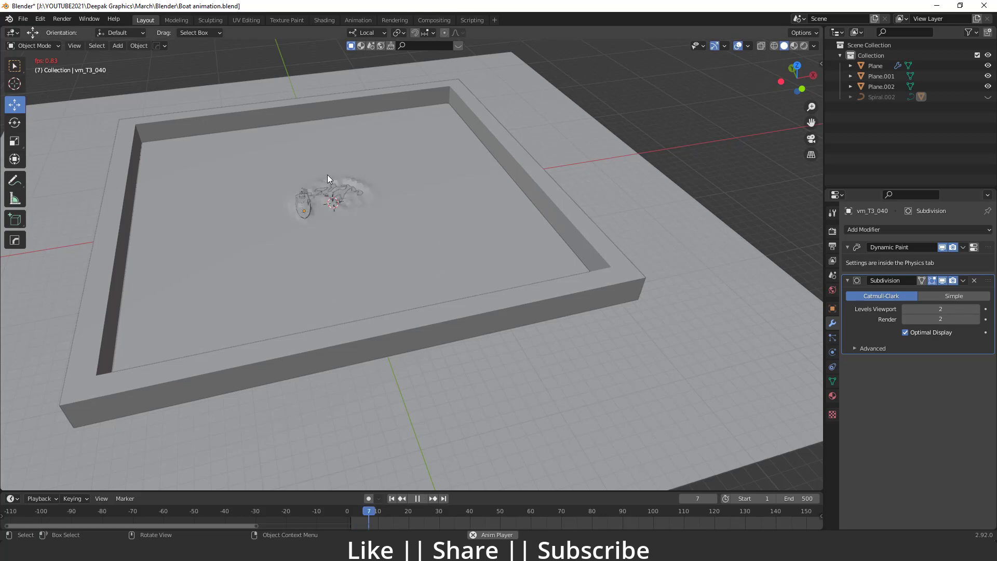
pyautogui.press('space')
# Shade the water plane smooth and continue the animation to check its surface
pyautogui.click(372, 200)
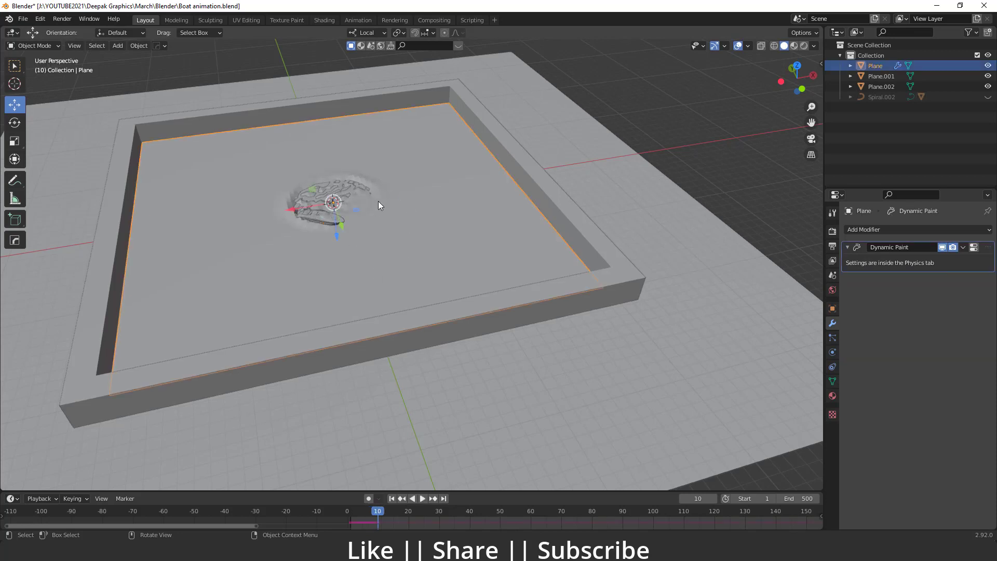
pyautogui.rightClick(349, 202)
pyautogui.click(332, 201)
pyautogui.press('space')
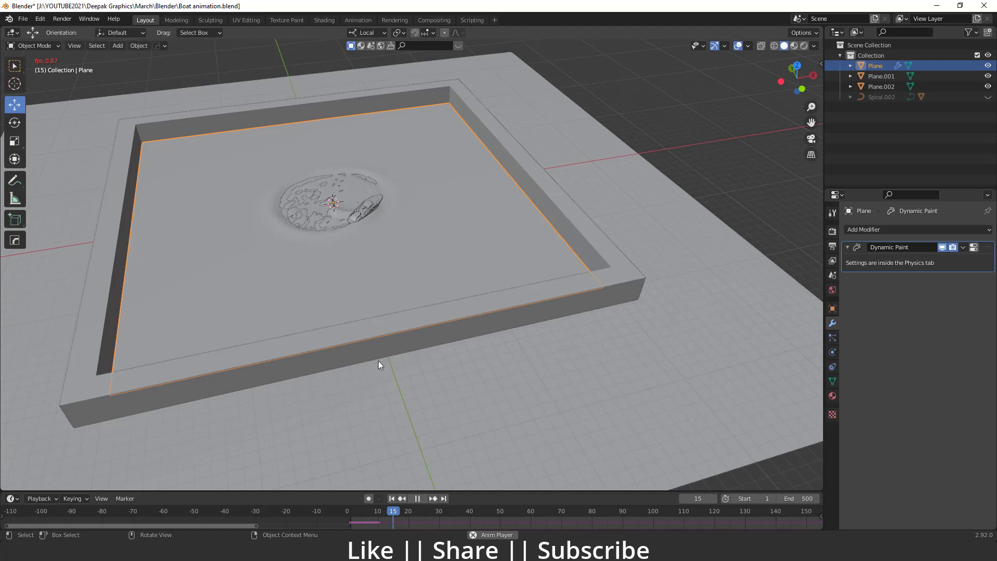
pyautogui.press('space')
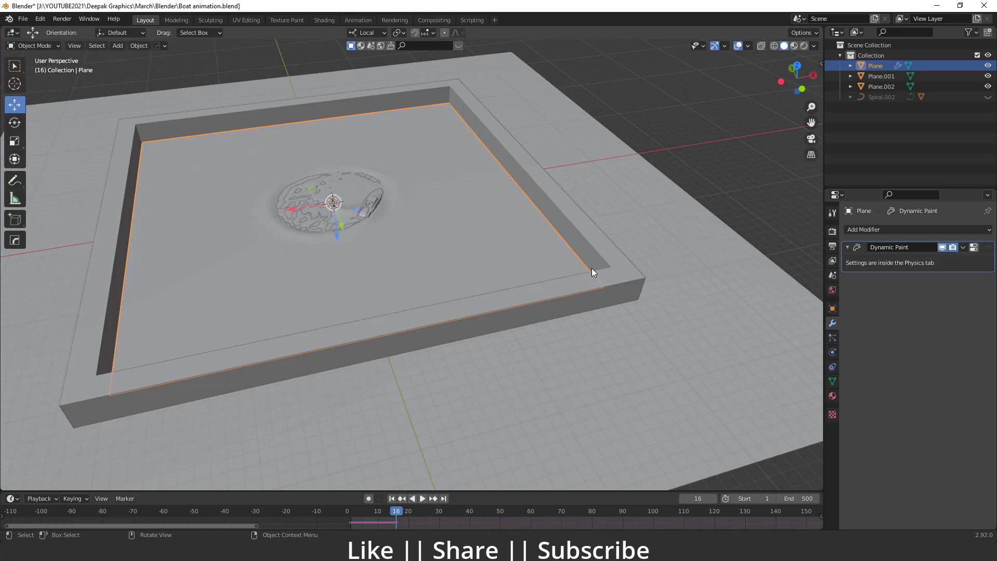
# Isolate the walled tray by hiding the other objects, and delete its inner floor face
pyautogui.click(609, 263)
pyautogui.hotkey('shift', 'h')
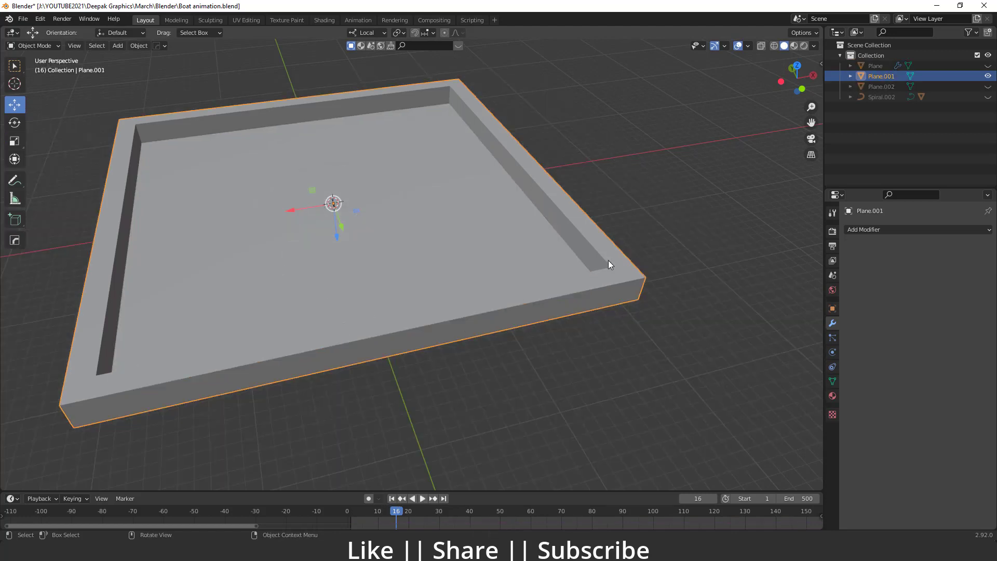
pyautogui.press('Tab')
pyautogui.click(245, 200)
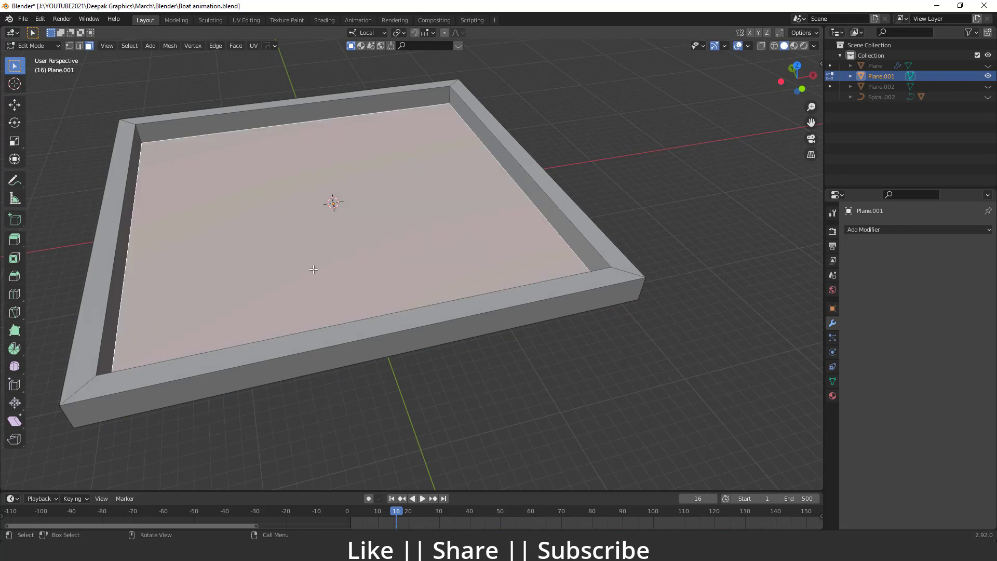
pyautogui.press('x')
pyautogui.click(288, 315)
pyautogui.press('Tab')
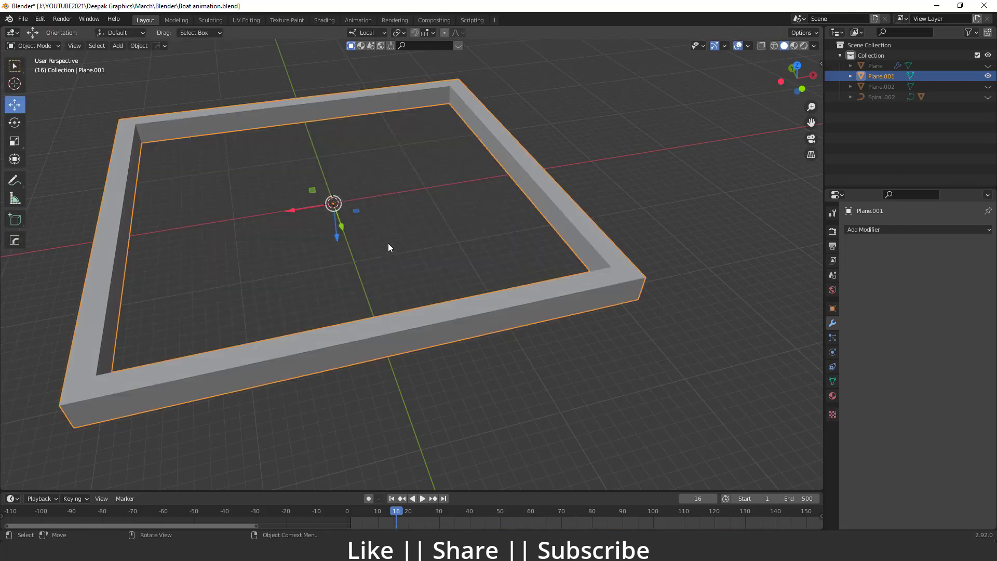
# Unhide all objects, clear the selection and continue the animation to check the waves inside the tray
pyautogui.hotkey('alt', 'h')
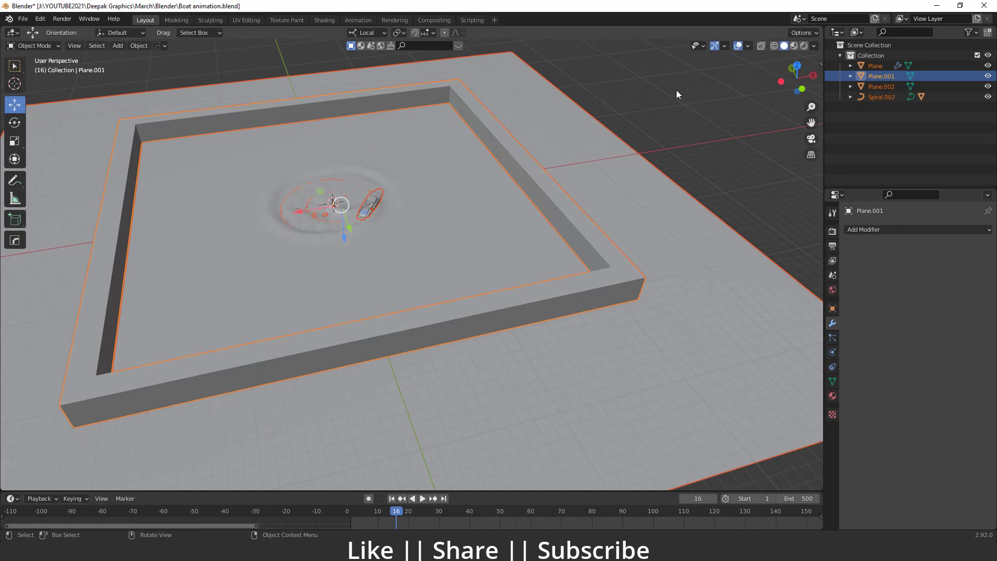
pyautogui.hotkey('alt', 'a')
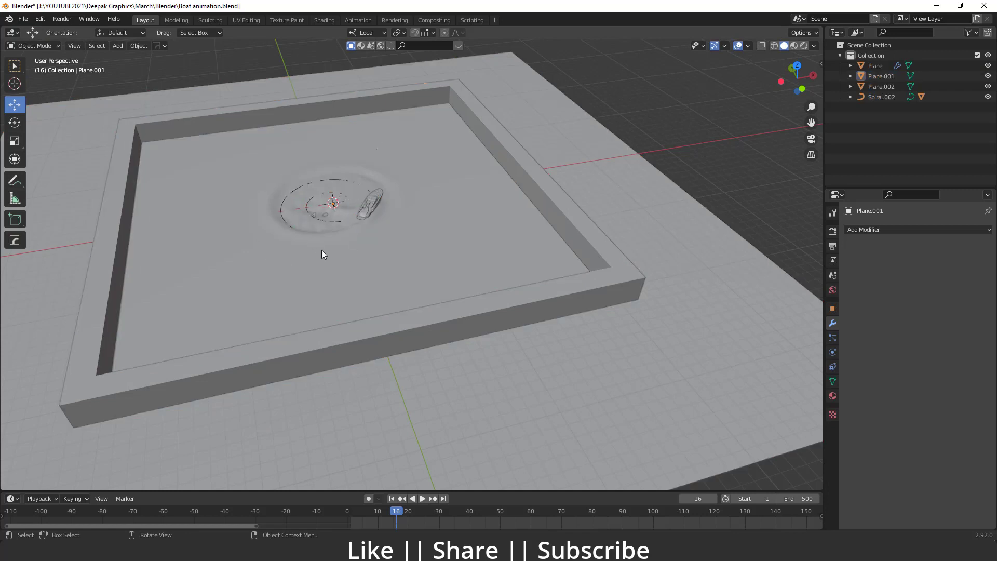
pyautogui.press('space')
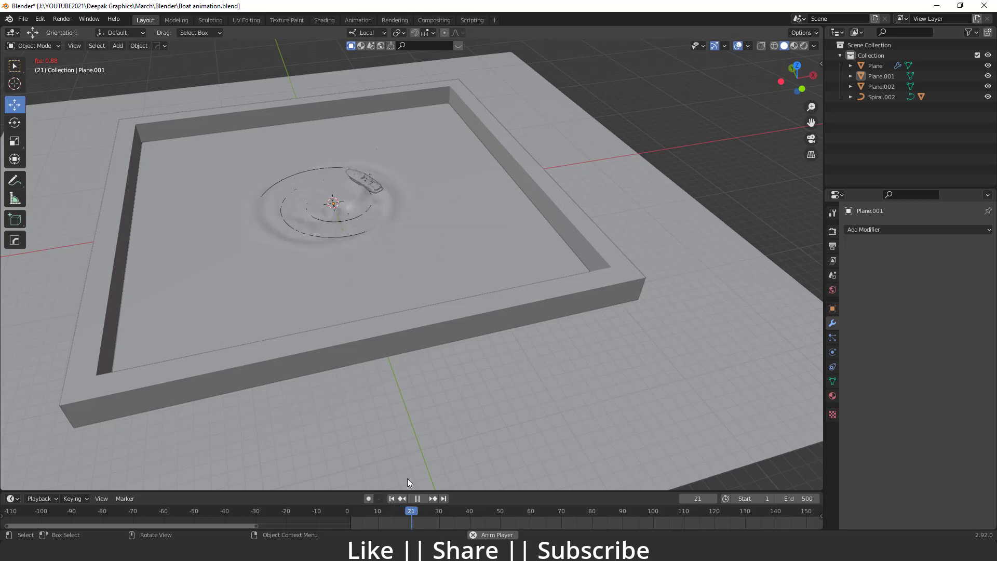
pyautogui.click(462, 342)
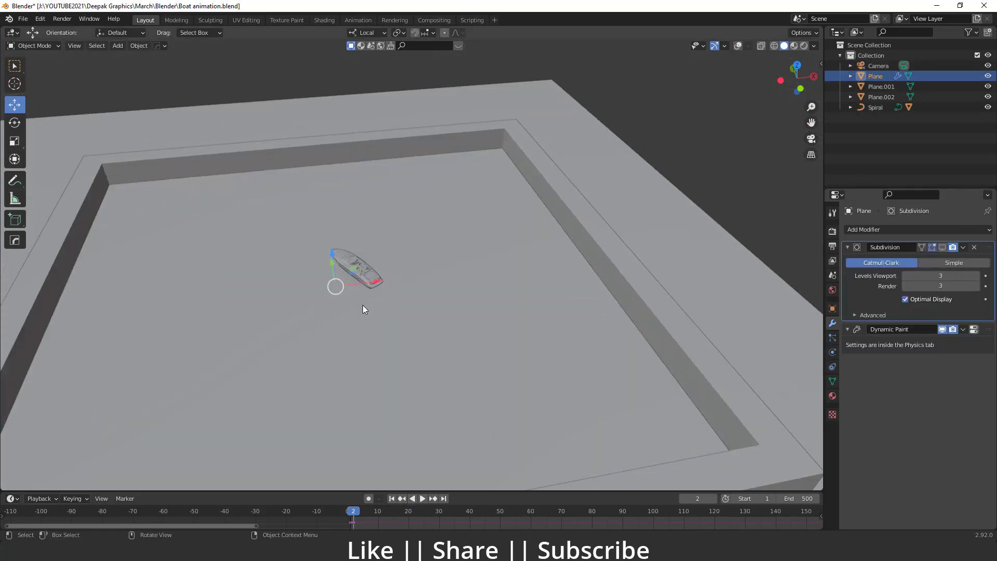
# Play the animation to examine the boat's waves with the water plane's subdivision off in the viewport
pyautogui.moveTo(363, 305); pyautogui.dragTo(452, 313, button='middle')
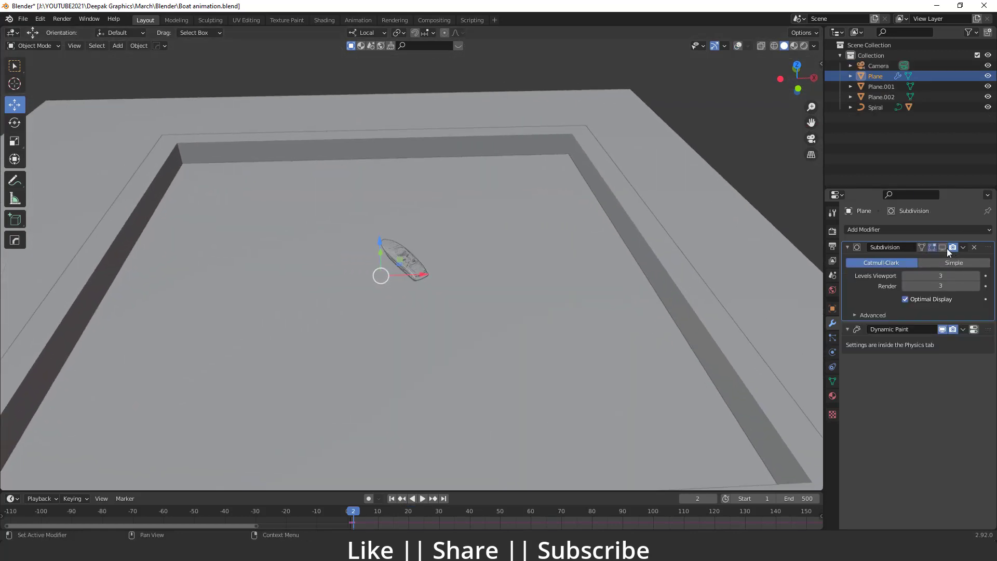
pyautogui.press('space')
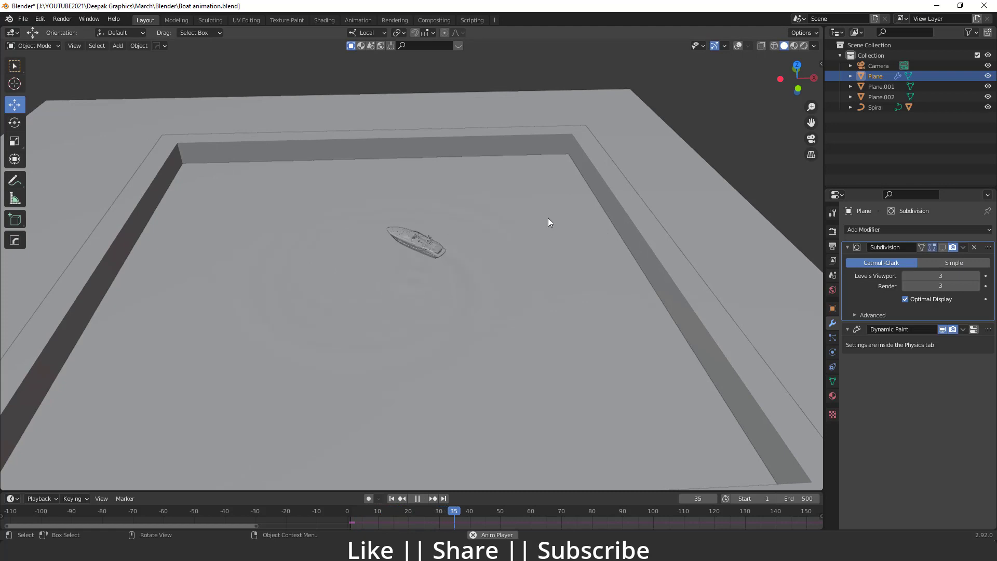
pyautogui.press('space')
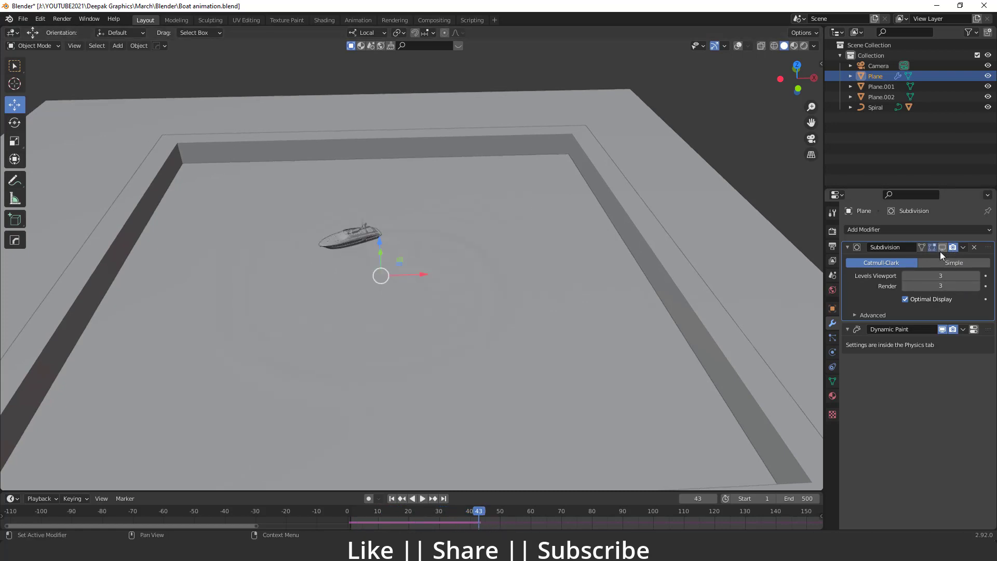
# Enable the water plane's Subdivision modifier in the viewport at level 1 and play the animation to check the waves
pyautogui.click(906, 275)
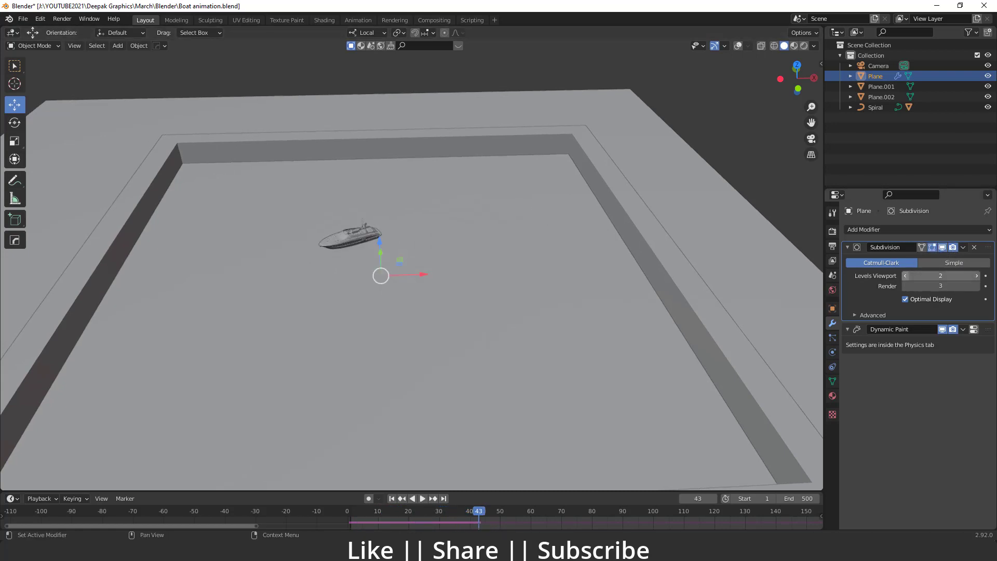
pyautogui.click(907, 276)
pyautogui.press('space')
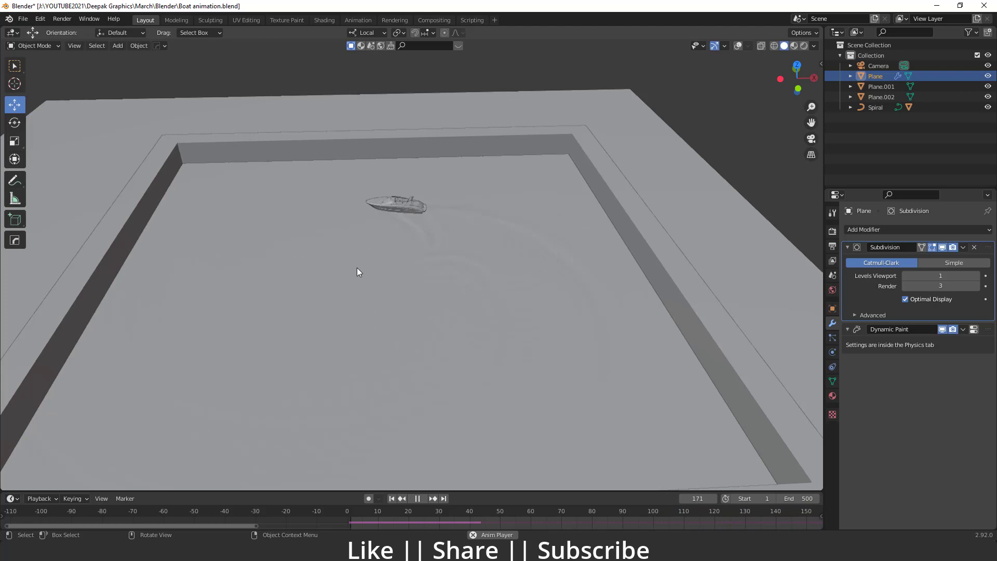
pyautogui.press('space')
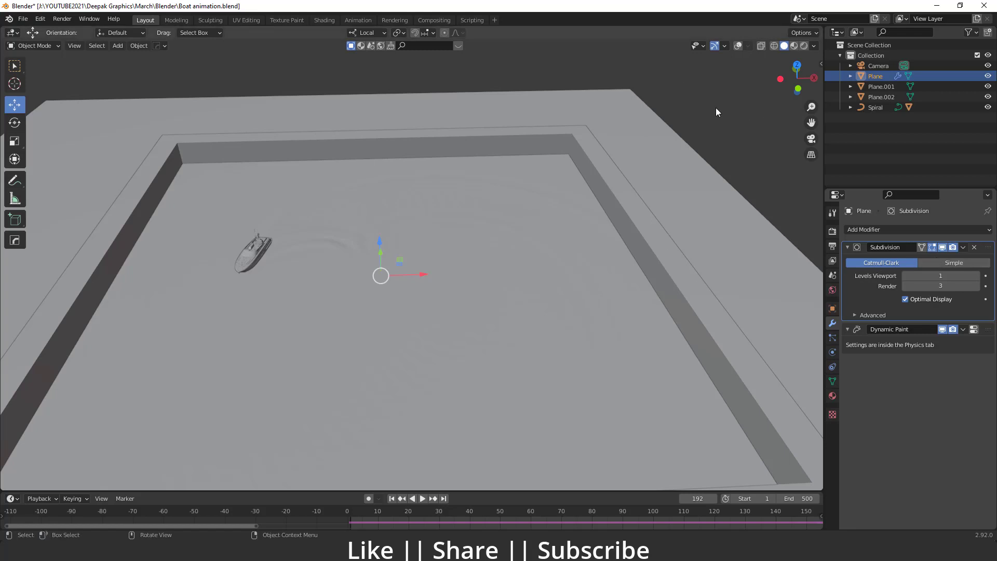
# Set the water plane's Subdivision viewport level to 3 and play the animation from frame 1 to check the waves
pyautogui.moveTo(425, 512)
pyautogui.mouseDown()
pyautogui.moveTo(404, 512)
pyautogui.moveTo(439, 519)
pyautogui.mouseUp()
pyautogui.click(977, 276)
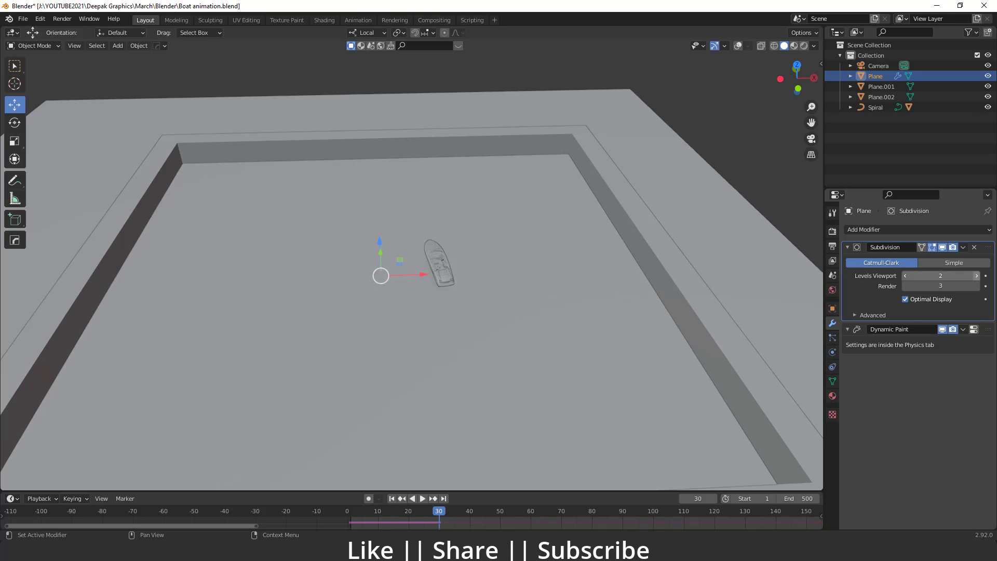
pyautogui.click(976, 276)
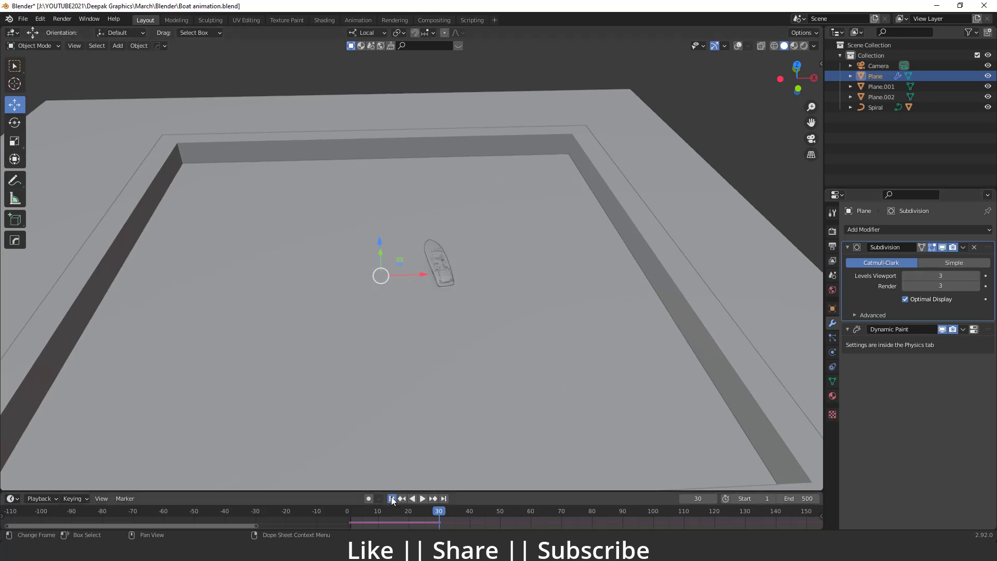
pyautogui.hotkey('shift', 'Left')
pyautogui.press('space')
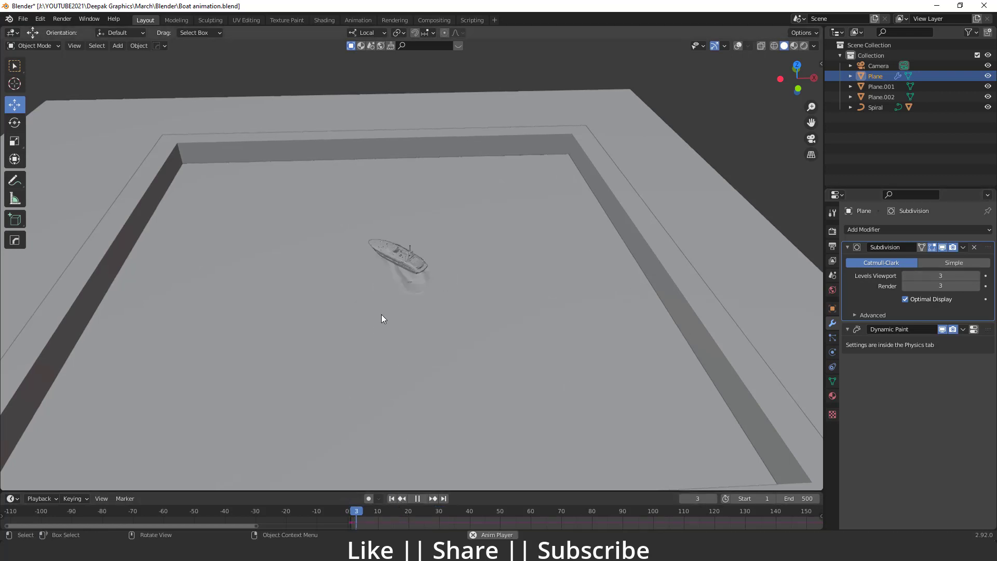